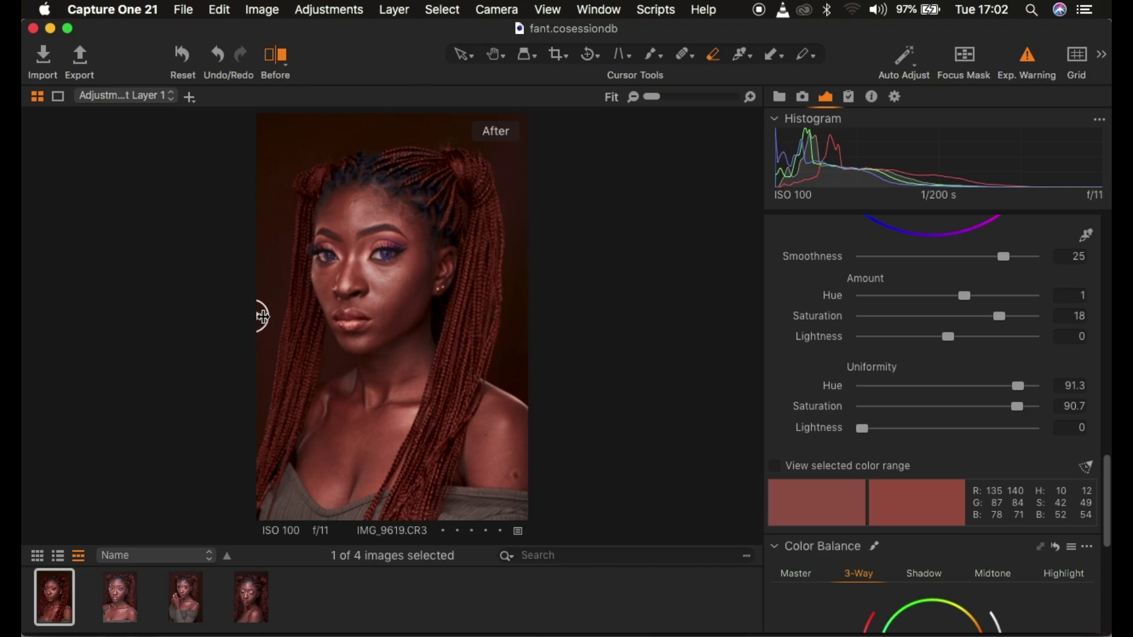
Compare the portrait before and after editing by moving the split divider across the image.
drag(260, 316, 488, 317)
drag(566, 308, 241, 372)
drag(261, 314, 172, 329)
Reset all adjustments on the portrait and turn off the before/after split view.
click(185, 57)
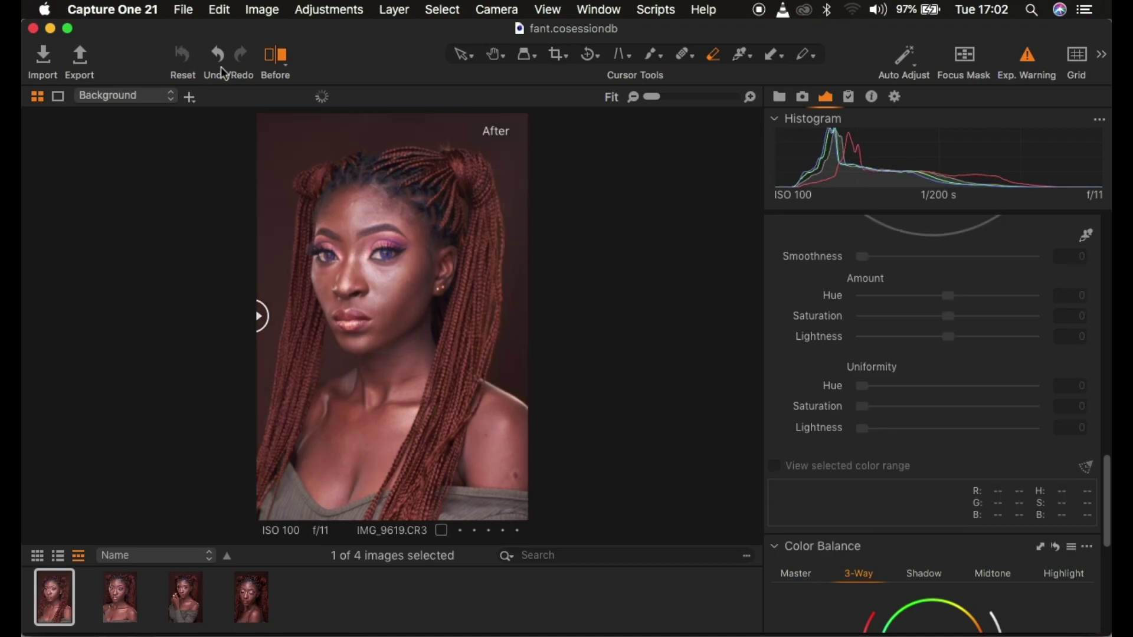
click(277, 56)
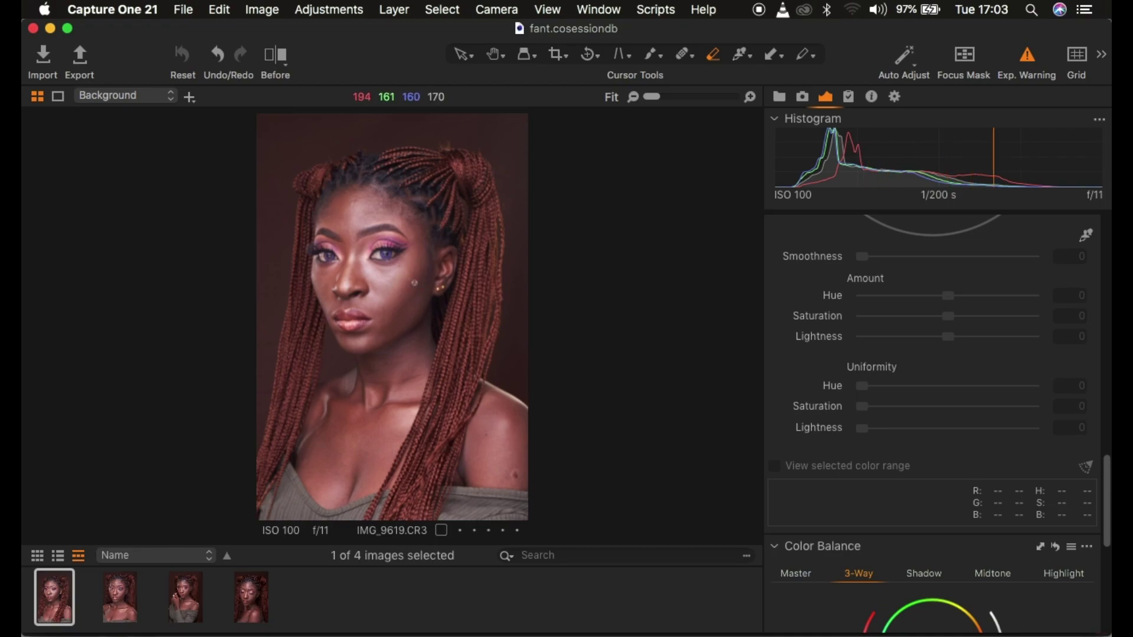
Set the High Dynamic Range Highlight and White values to -100 on the Background layer.
scroll(994, 329, up, 15)
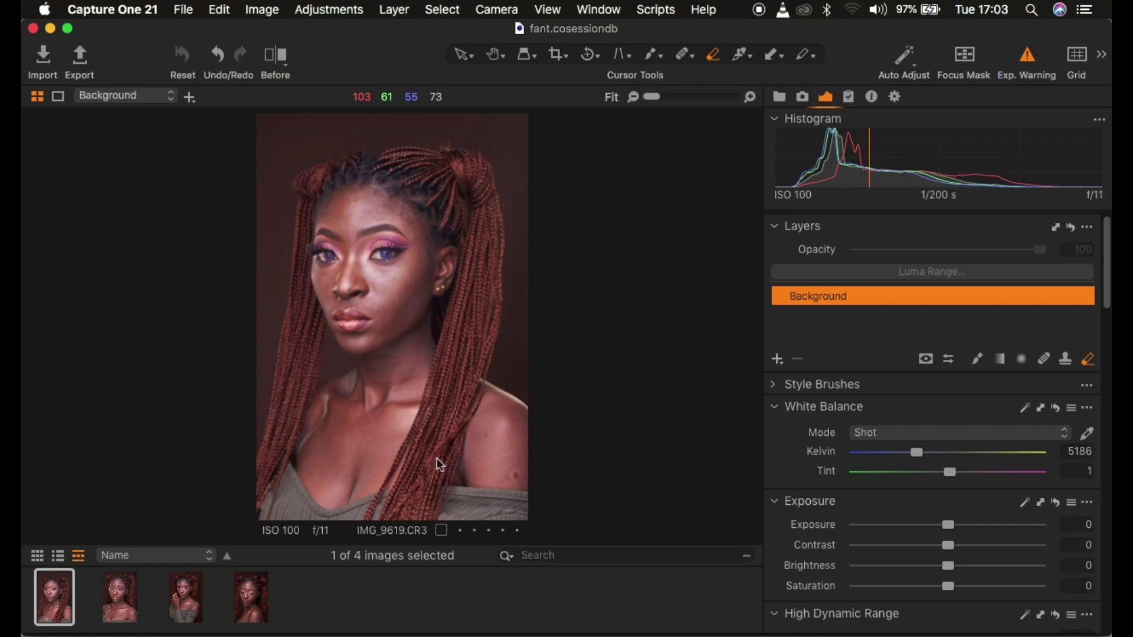
scroll(933, 530, down, 5)
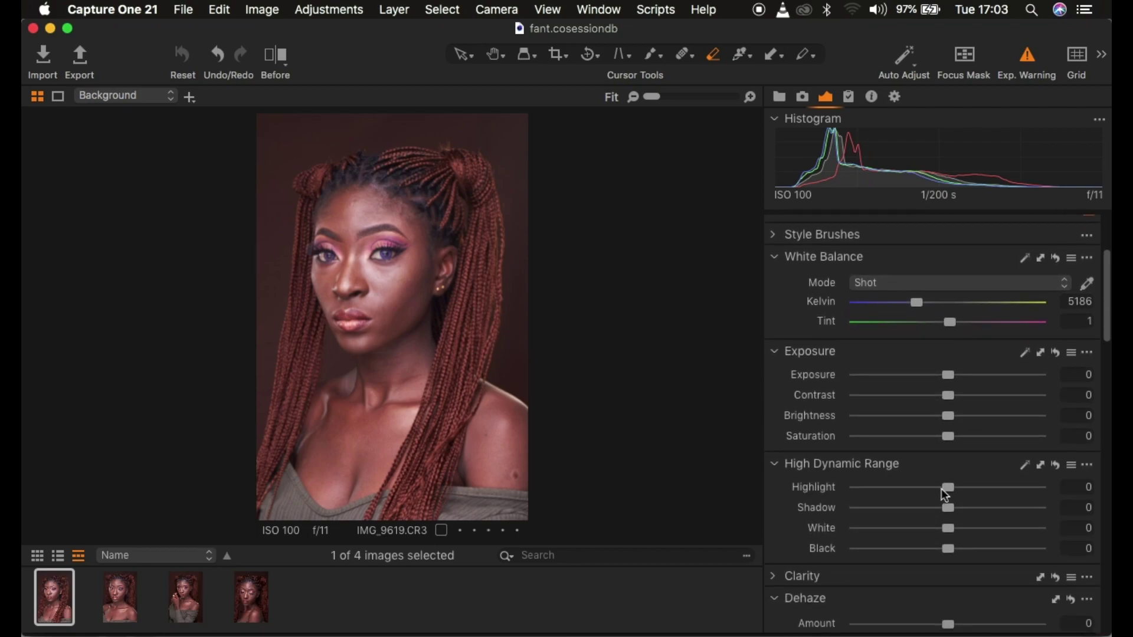
drag(947, 489, 799, 489)
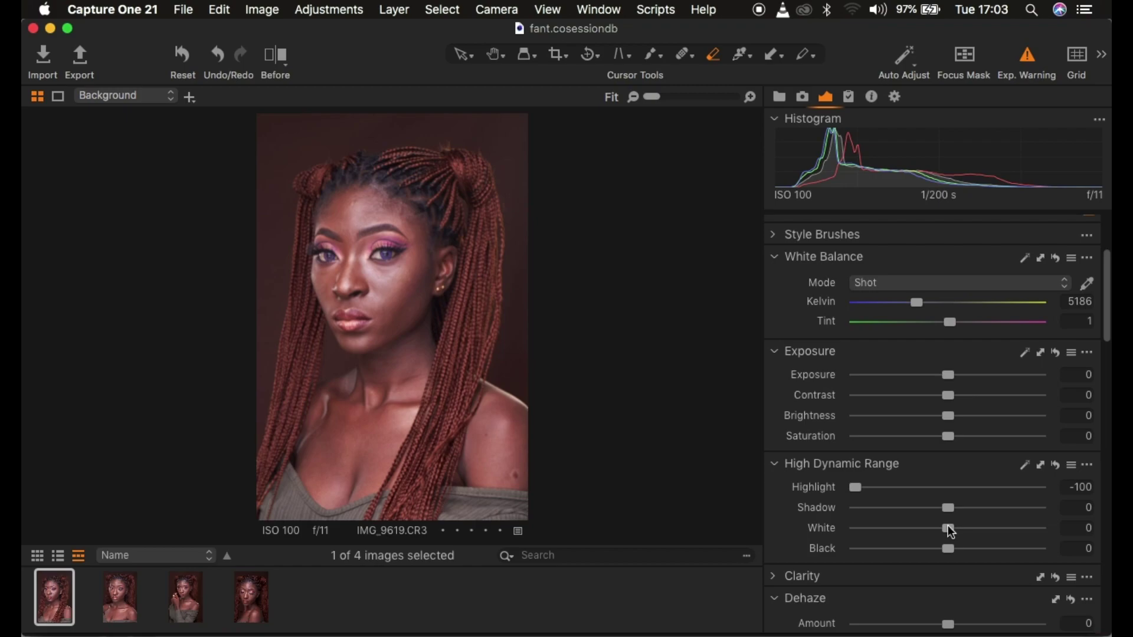
drag(948, 529, 814, 529)
Set Exposure to -0.68 and Contrast to 4, and set the High Dynamic Range Shadow to 7.
drag(949, 376, 955, 399)
scroll(960, 477, down, 10)
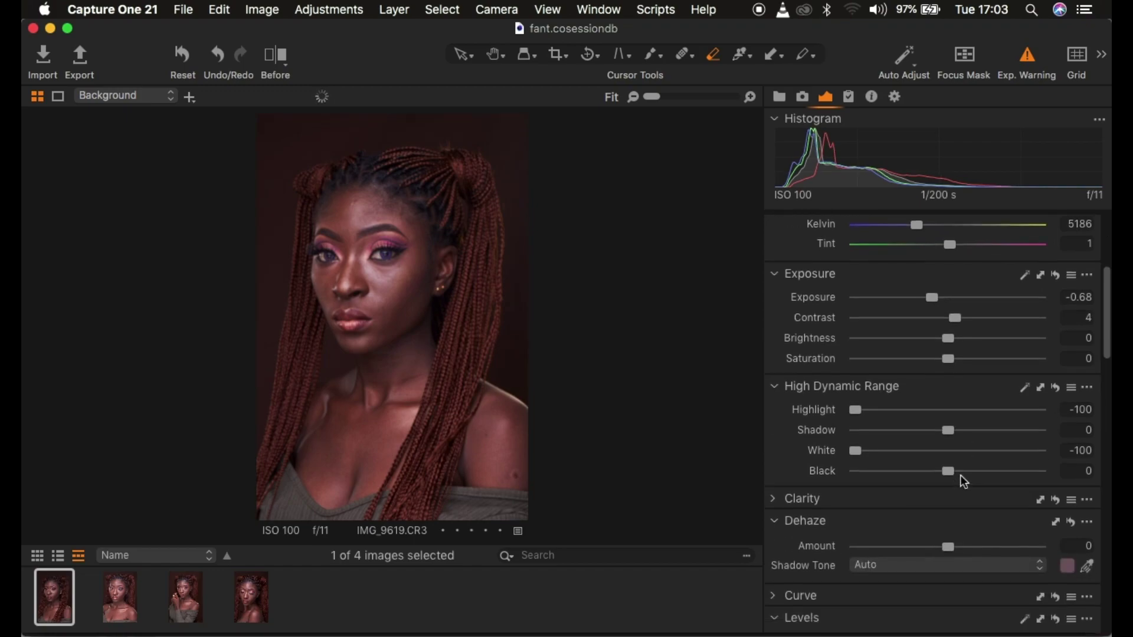
drag(776, 476, 781, 478)
scroll(971, 419, up, 5)
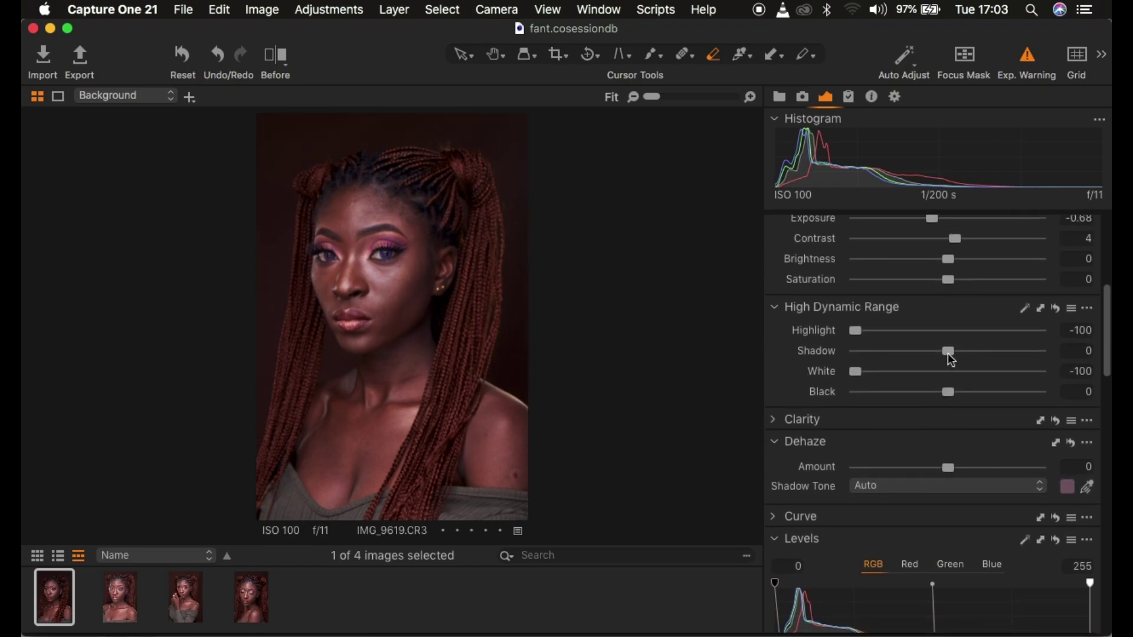
drag(949, 353, 959, 357)
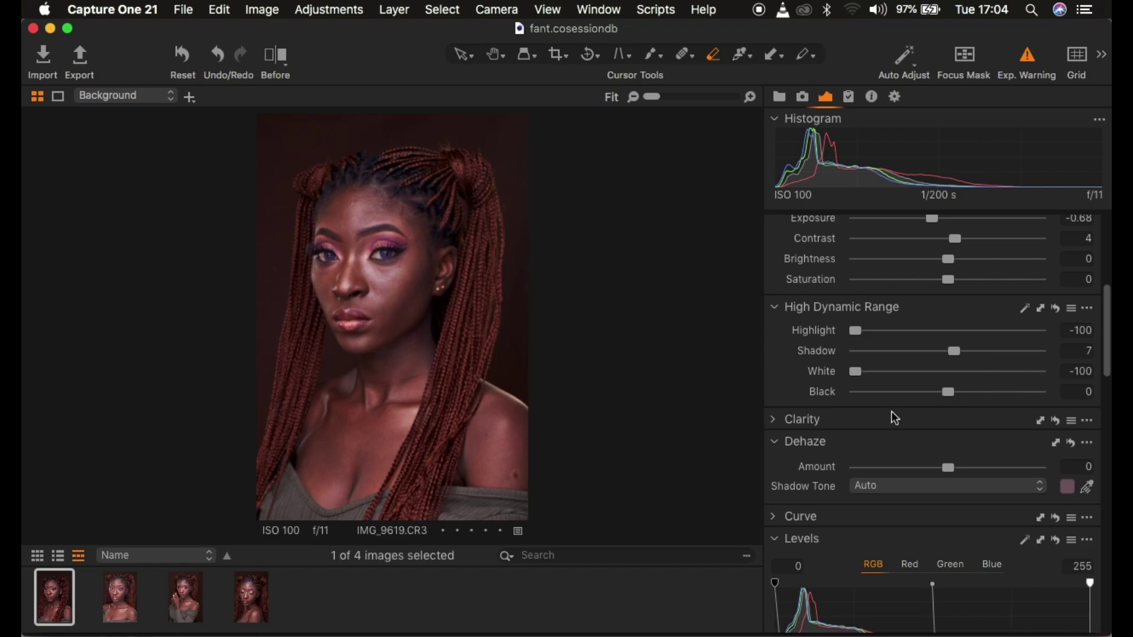
key(super+equal)
mouse_move(808, 427)
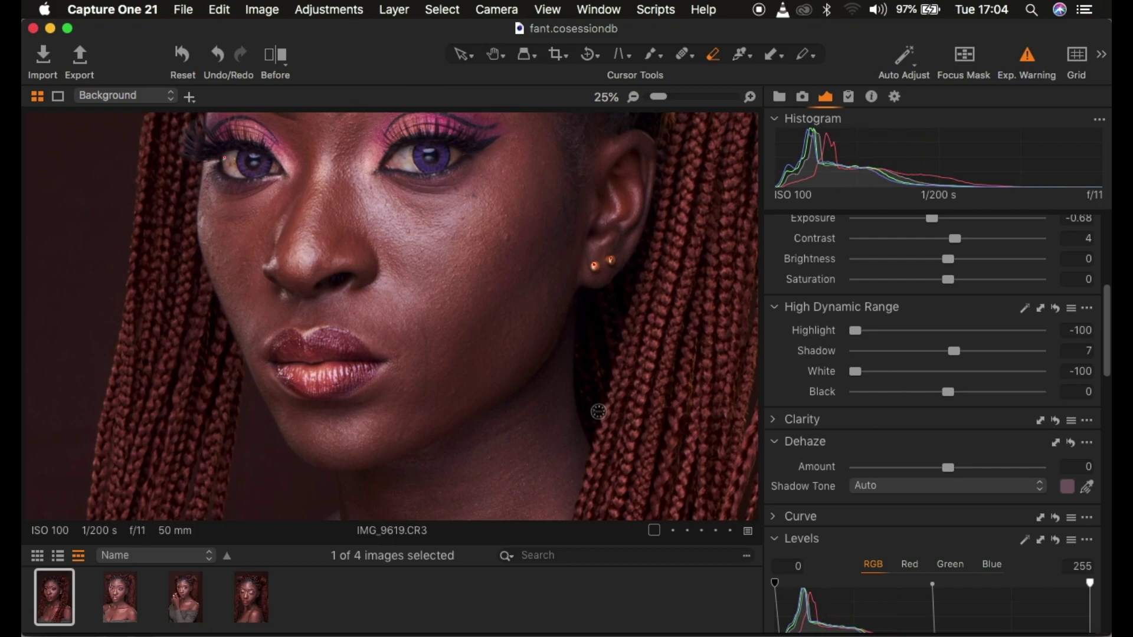
key(super+e)
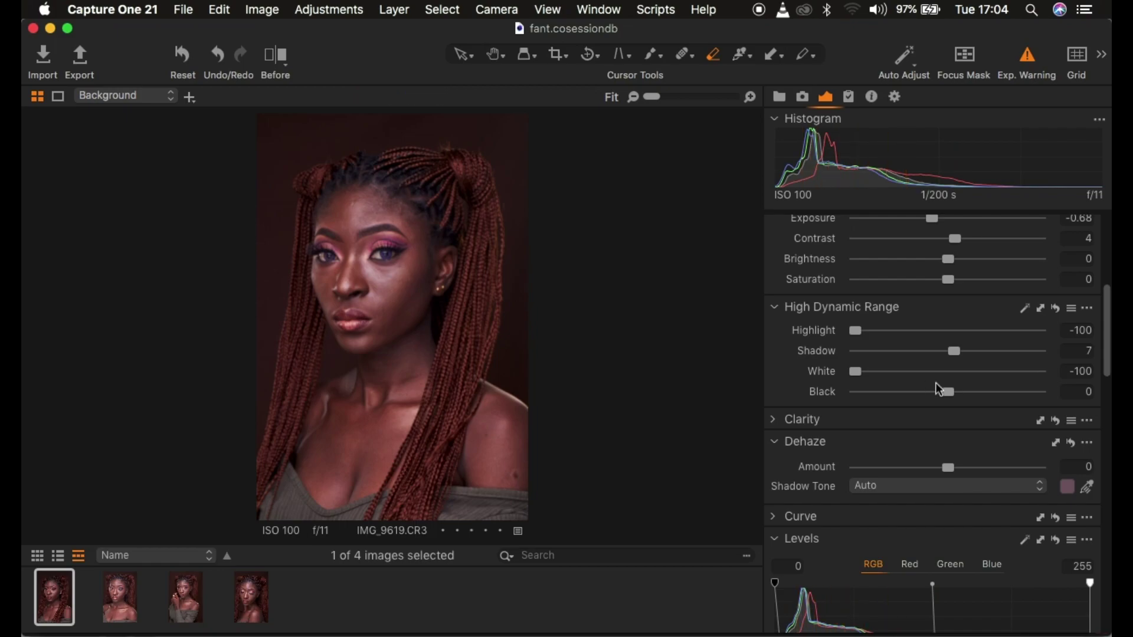
Add a new filled adjustment layer above the Background and switch to the Select cursor tool.
scroll(938, 387, up, 10)
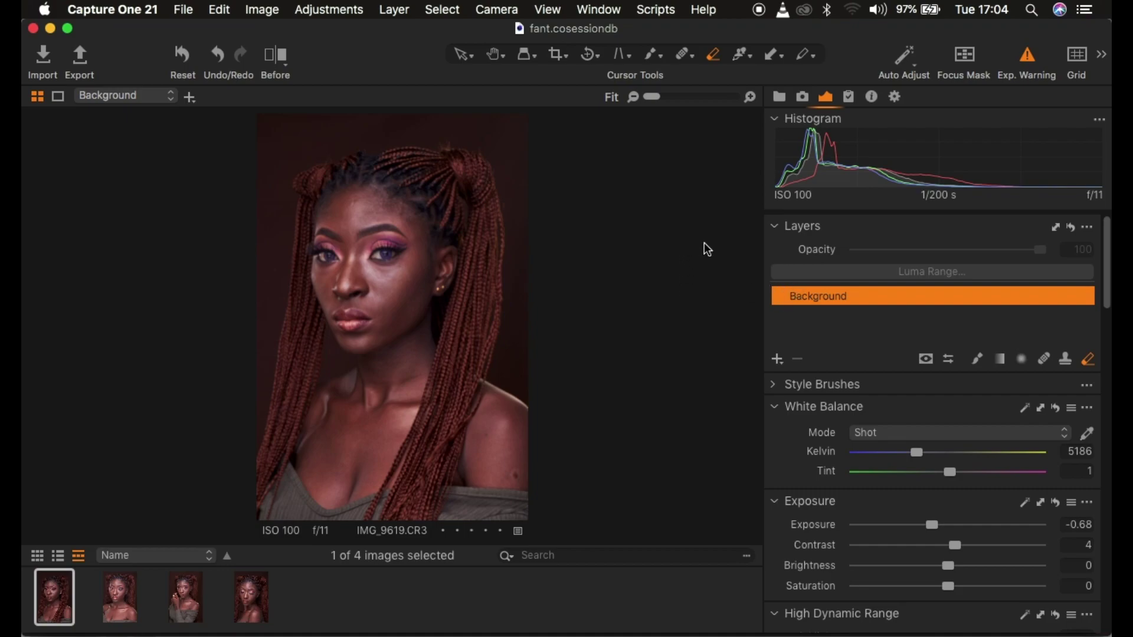
click(779, 361)
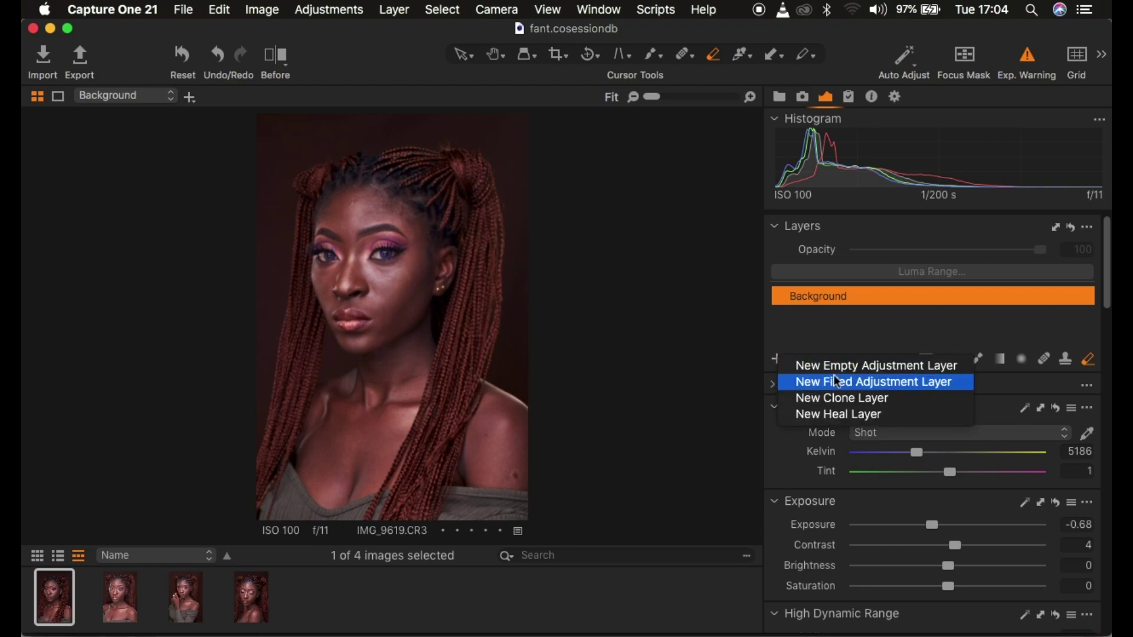
click(841, 390)
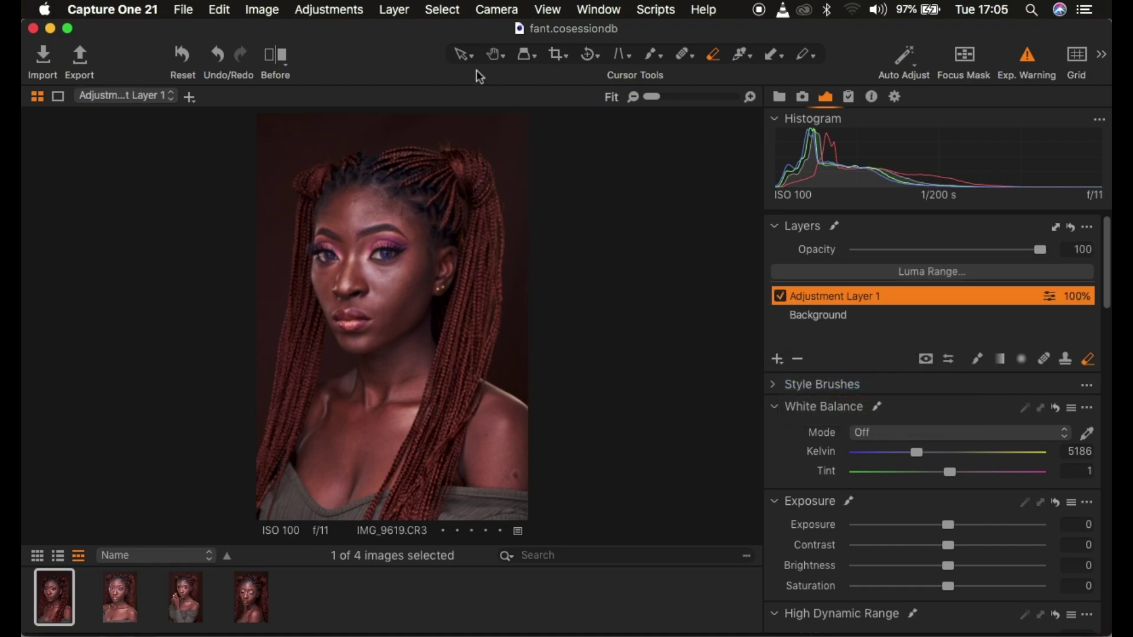
click(463, 55)
Locate the Color Editor and look through the available workspace layouts.
scroll(962, 449, down, 10)
scroll(964, 454, down, 8)
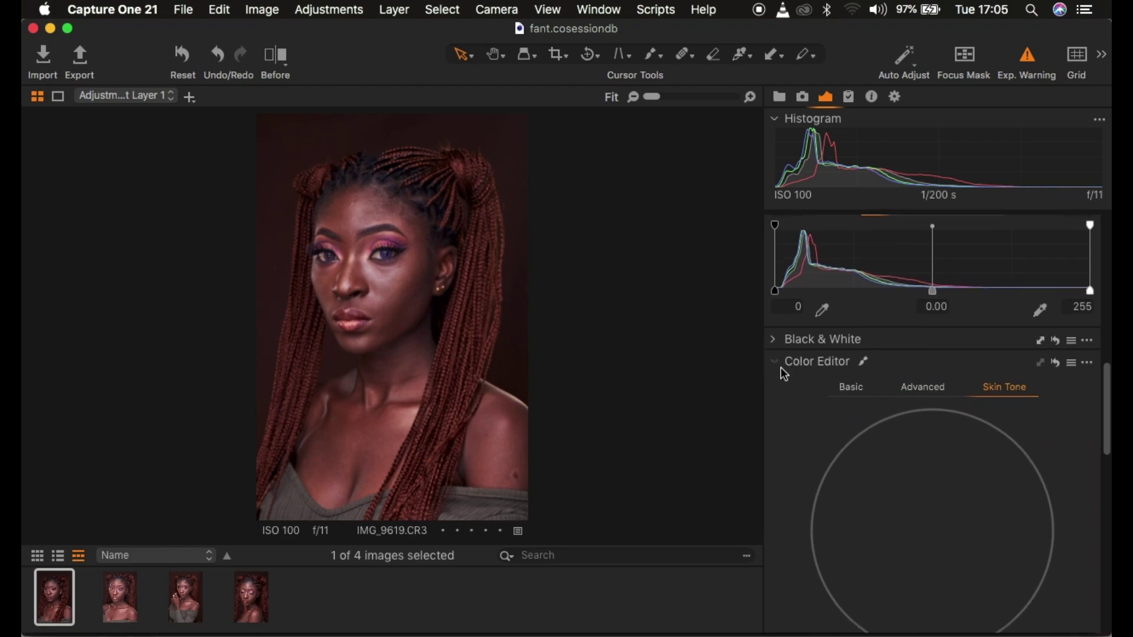
click(776, 363)
click(775, 366)
click(599, 9)
mouse_move(605, 28)
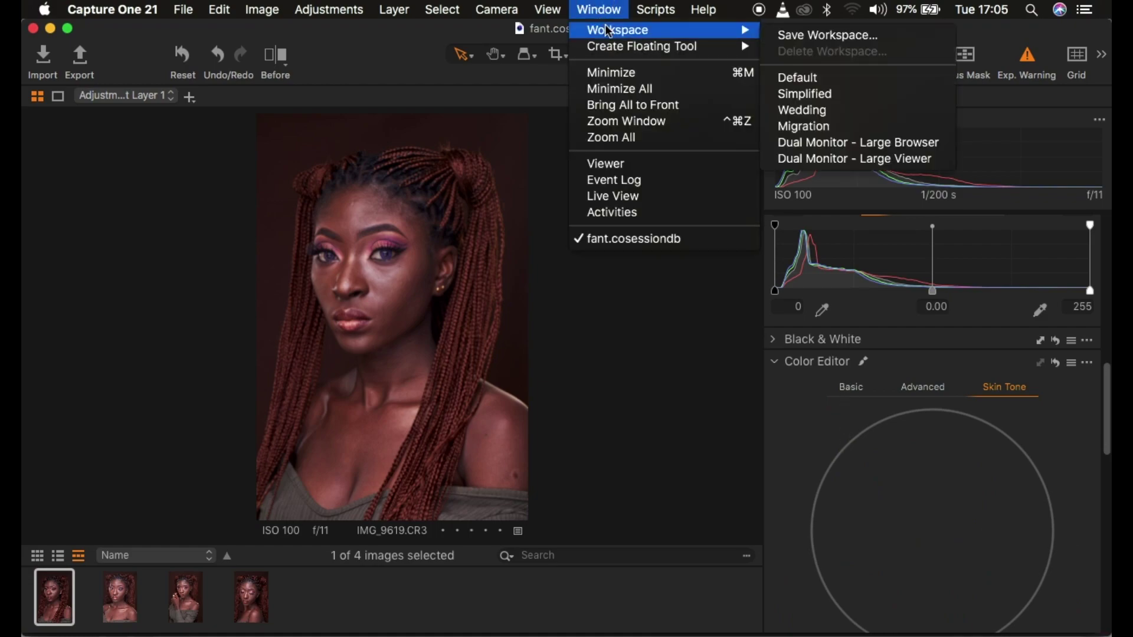
click(844, 127)
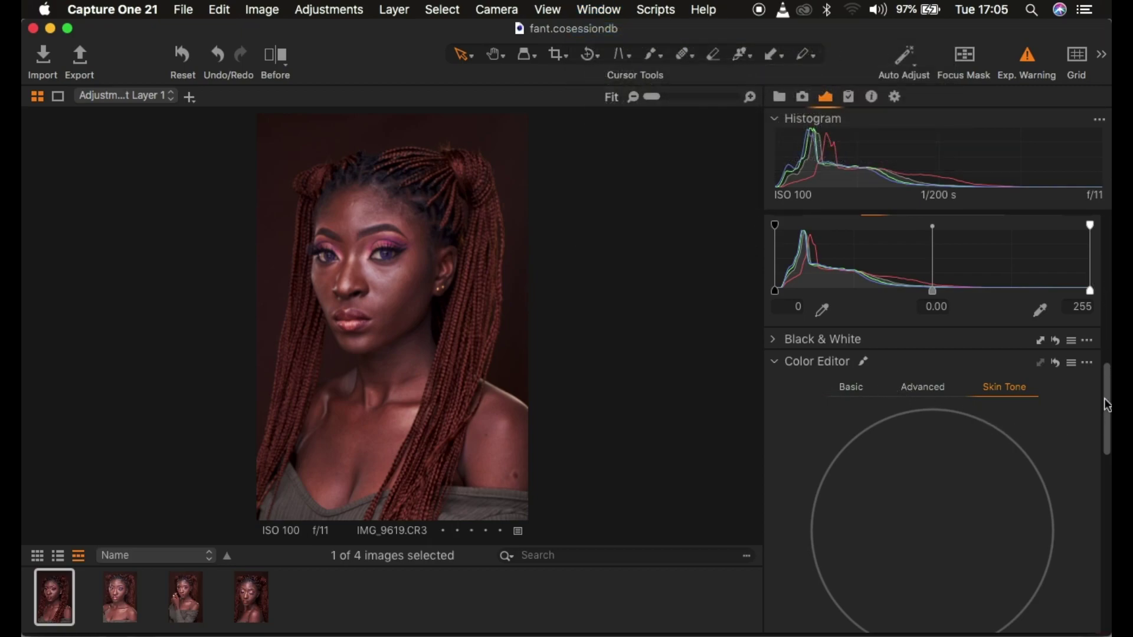
View the Color Editor's Basic and Advanced modes and return to Skin Tone mode.
drag(1105, 397, 1105, 423)
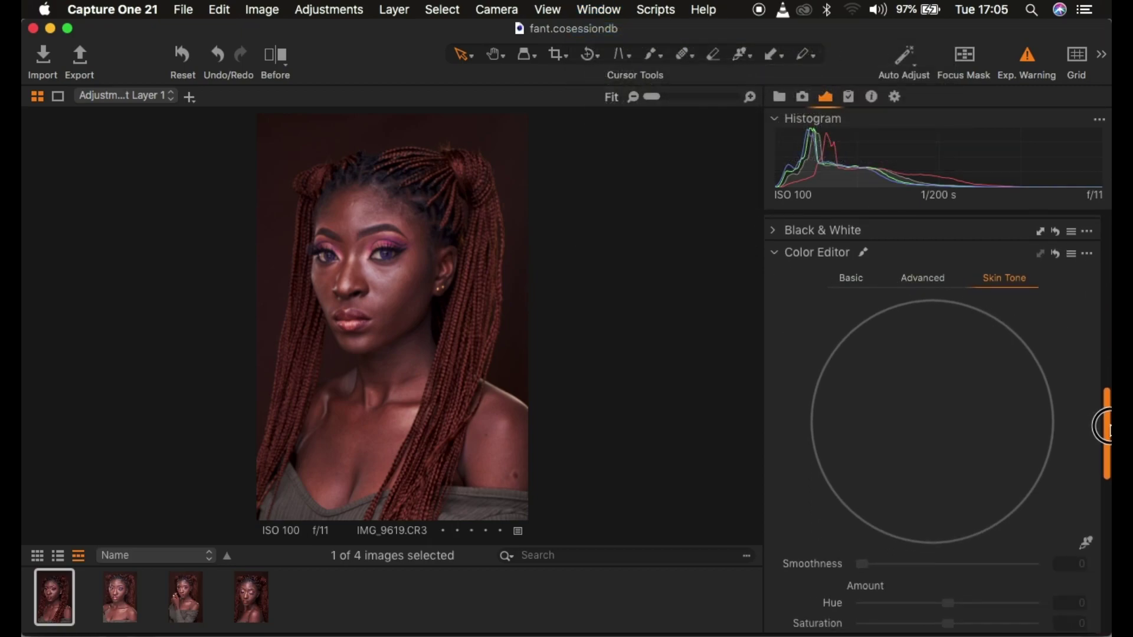
click(853, 284)
click(933, 286)
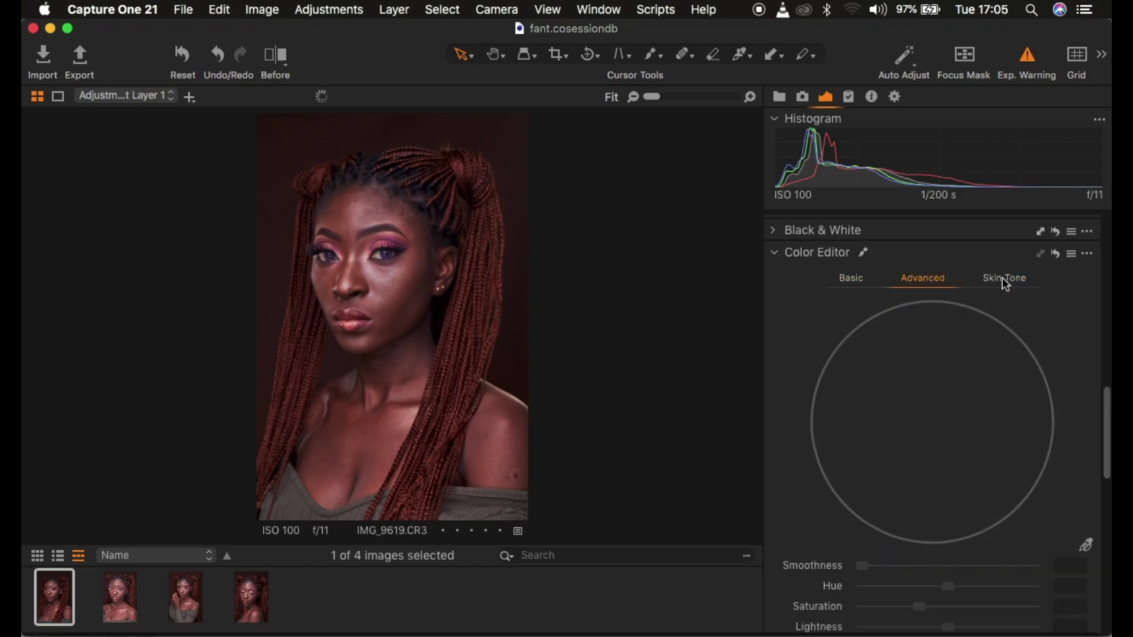
click(1003, 280)
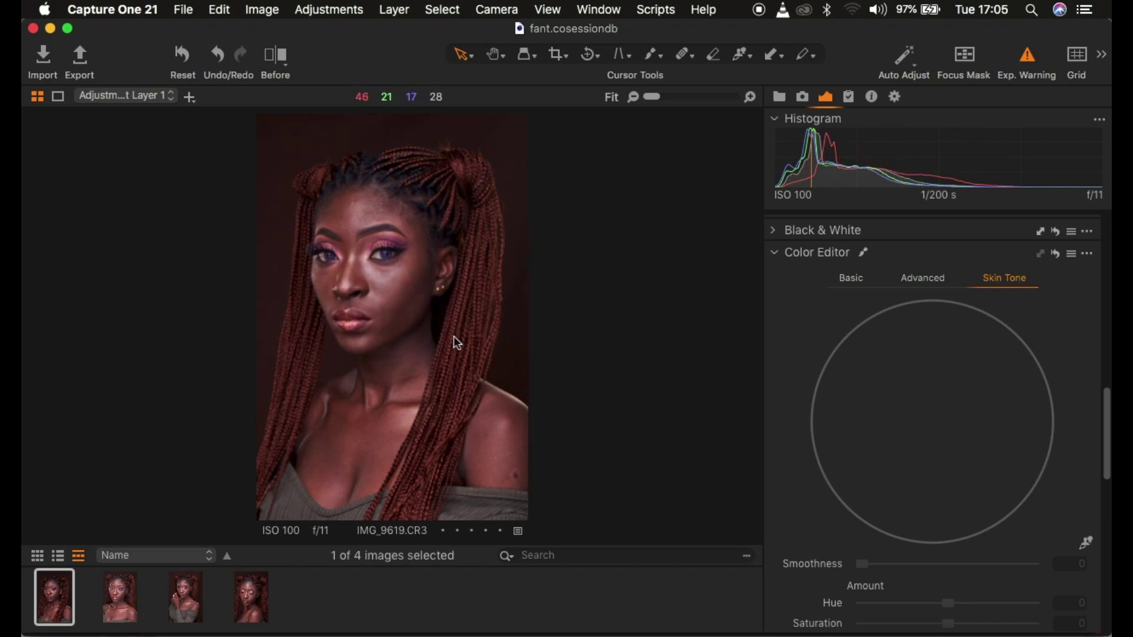
Sample the skin tone with the color picker on the cheek and again on the side of the nose.
click(1084, 543)
key(super+equal)
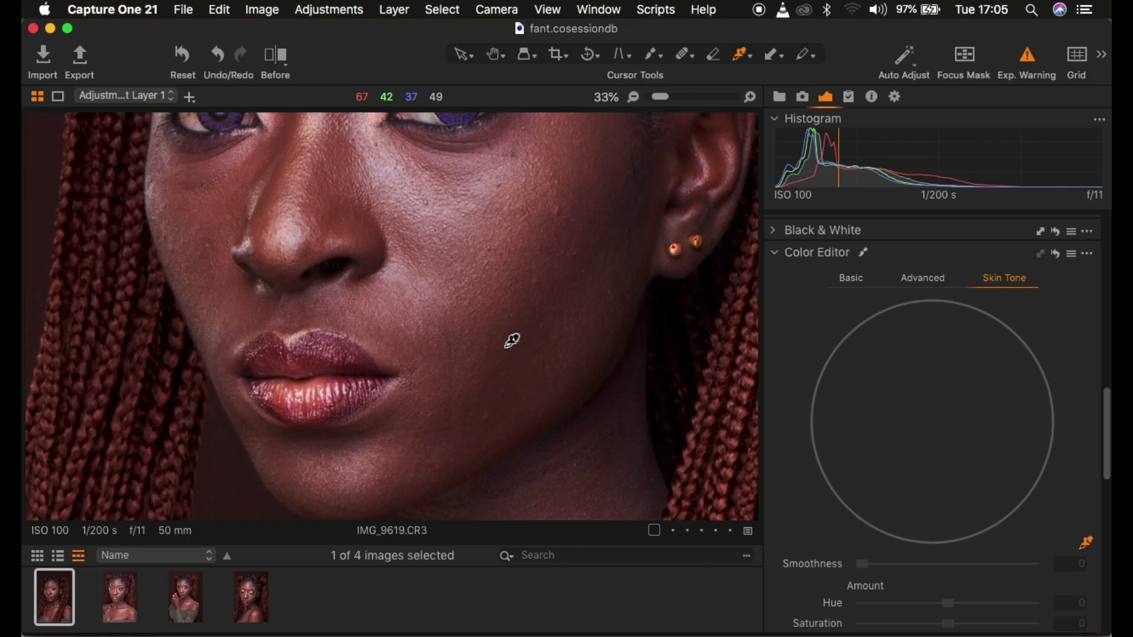
click(502, 236)
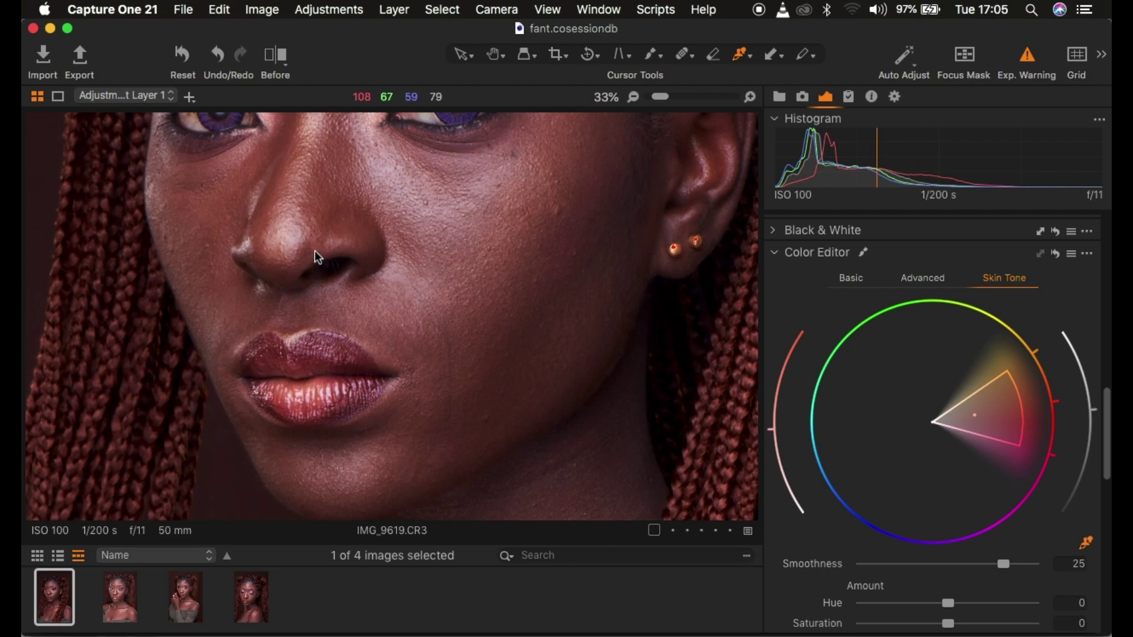
click(258, 250)
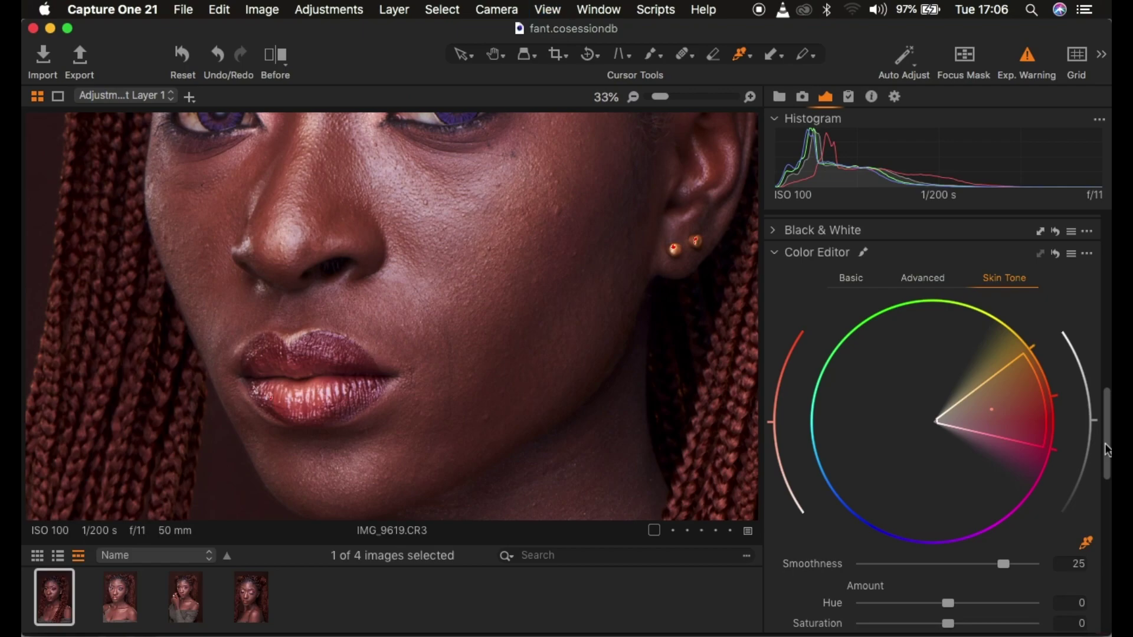
key(super+0)
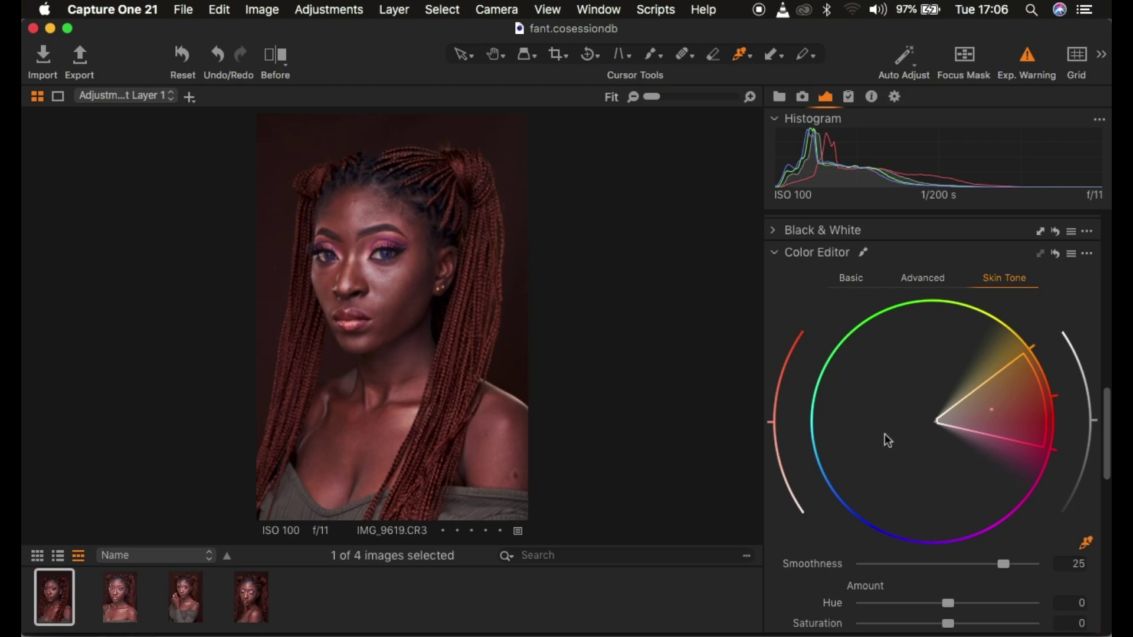
Examine which areas the sampled skin tone covers by toggling the selected color range view, leaving it off.
click(1106, 442)
drag(1106, 442, 1091, 500)
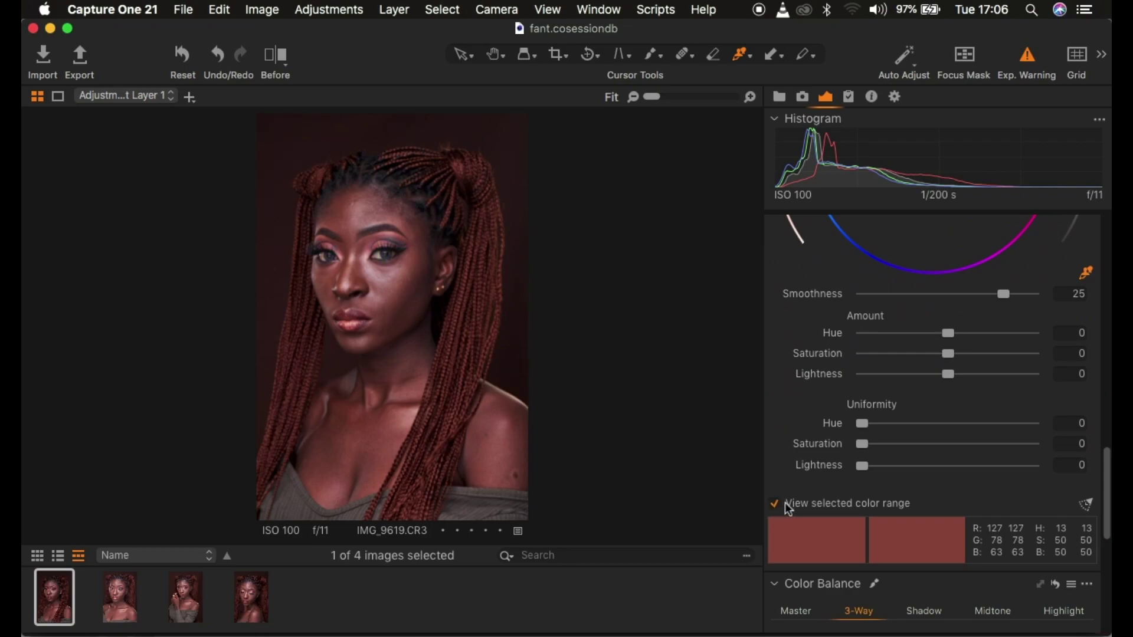
click(776, 505)
click(777, 506)
click(776, 506)
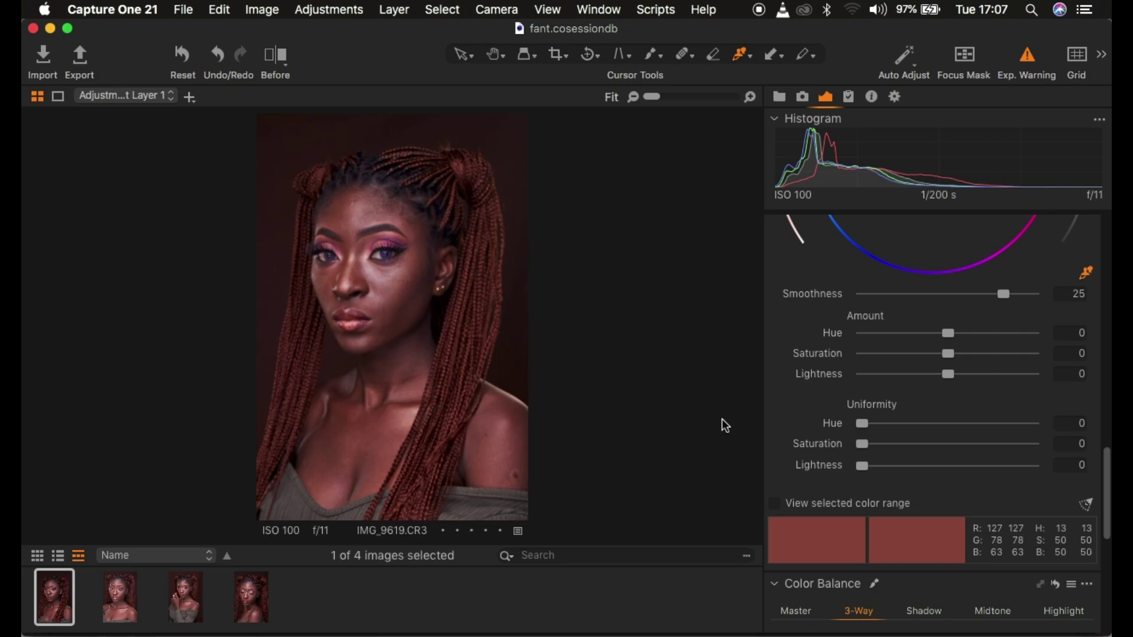
Set the Skin Tone Uniformity Hue to 90.7 and Saturation to 86.3.
drag(864, 424, 978, 433)
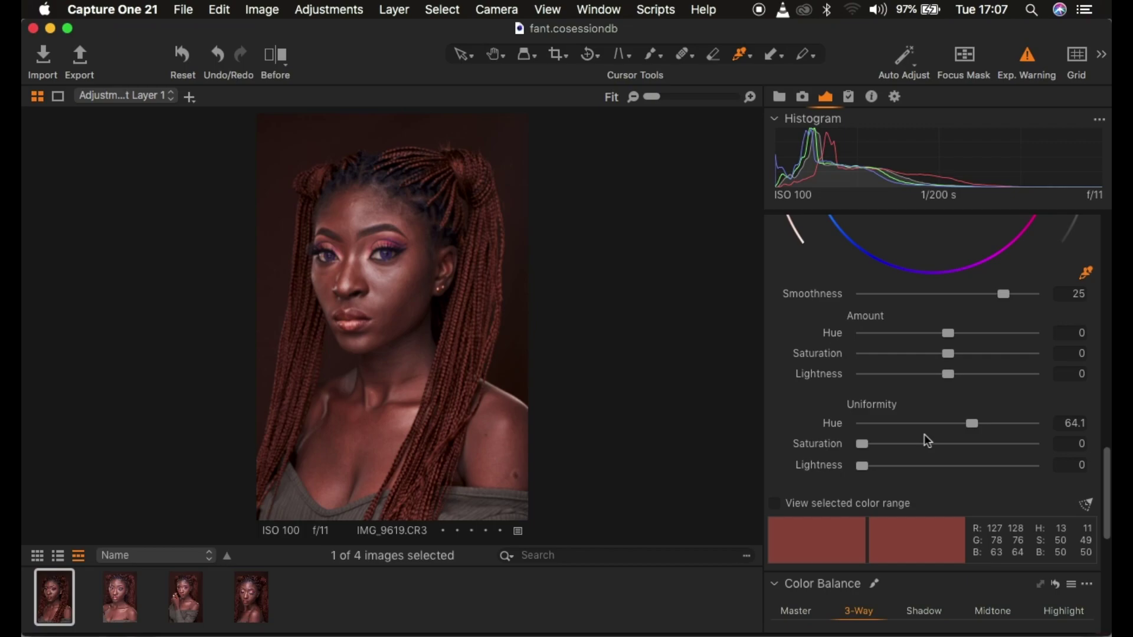
drag(863, 446, 973, 448)
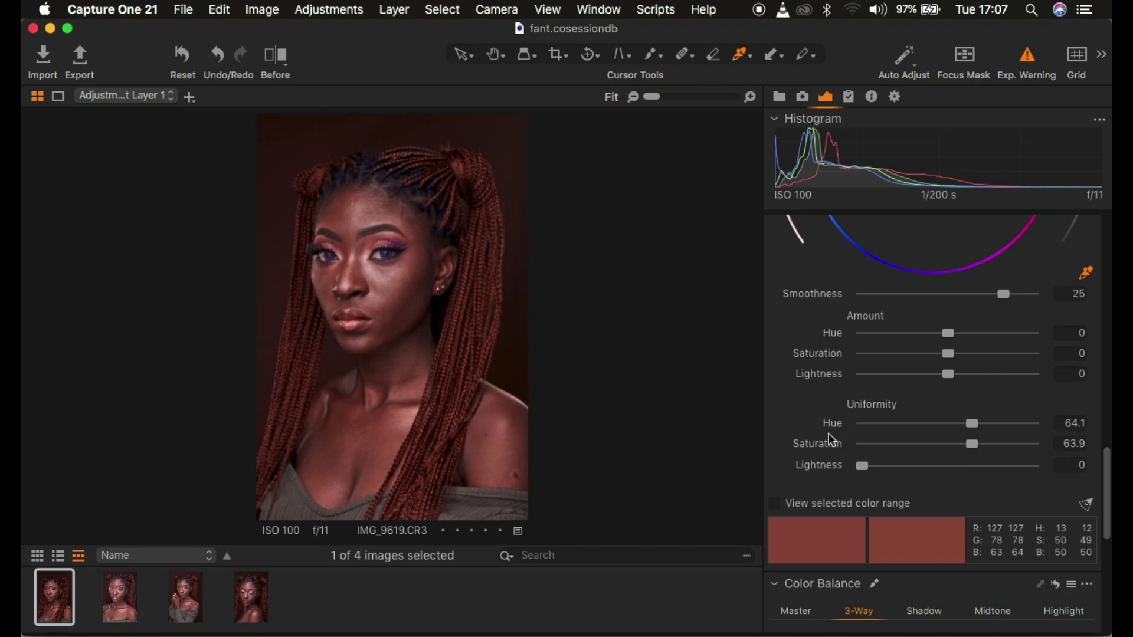
drag(972, 425, 1002, 429)
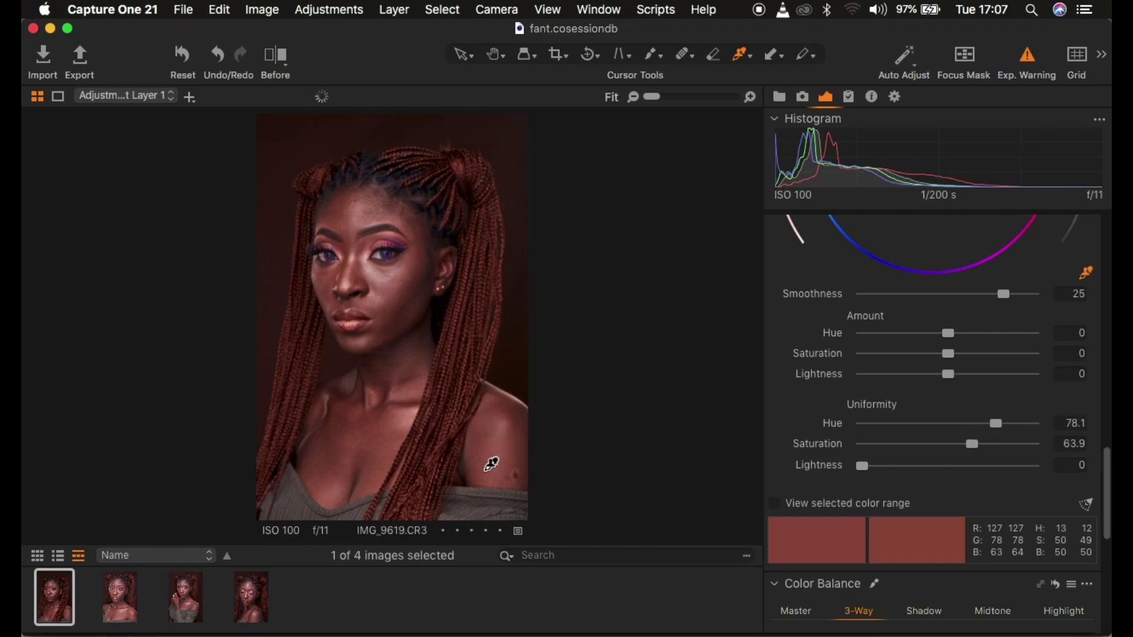
drag(980, 447, 1012, 425)
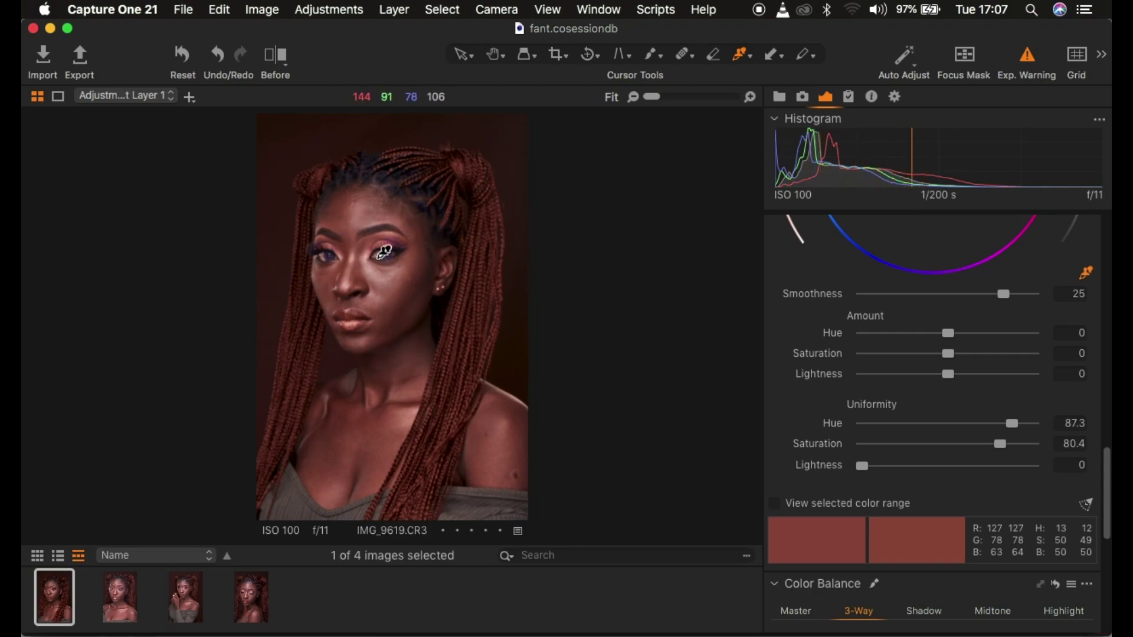
drag(1000, 444, 1021, 431)
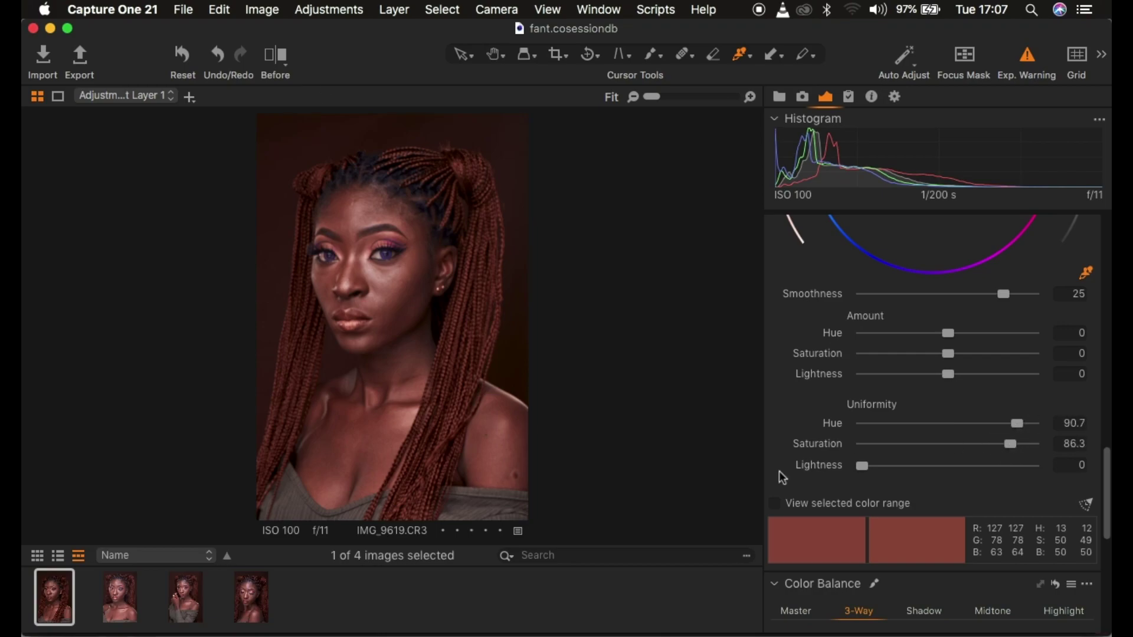
key(super+equal)
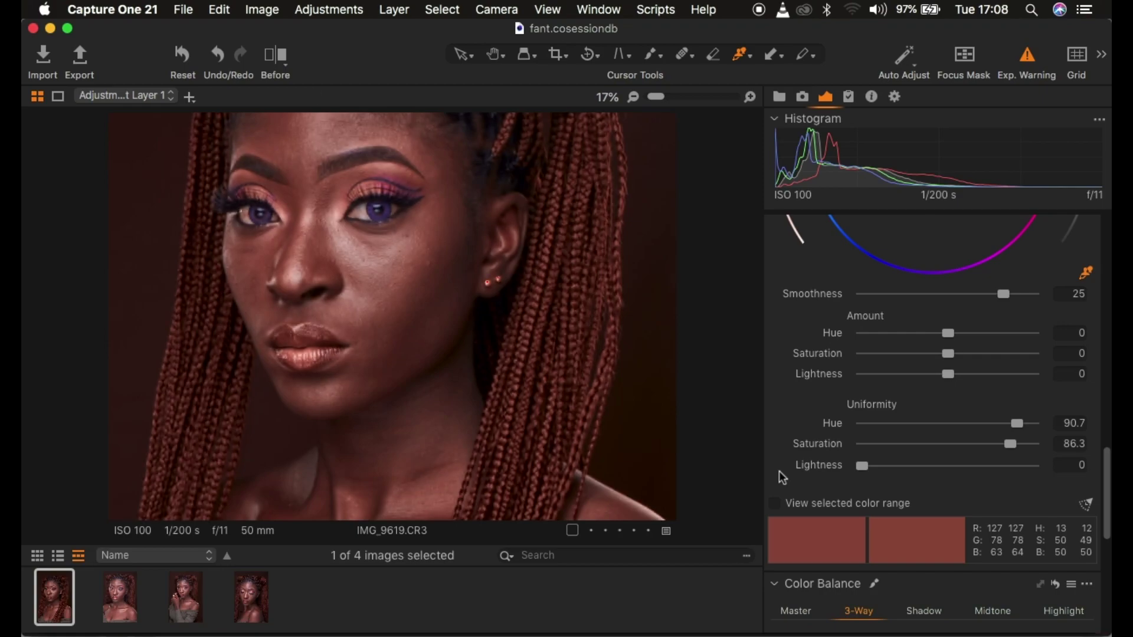
key(super+minus)
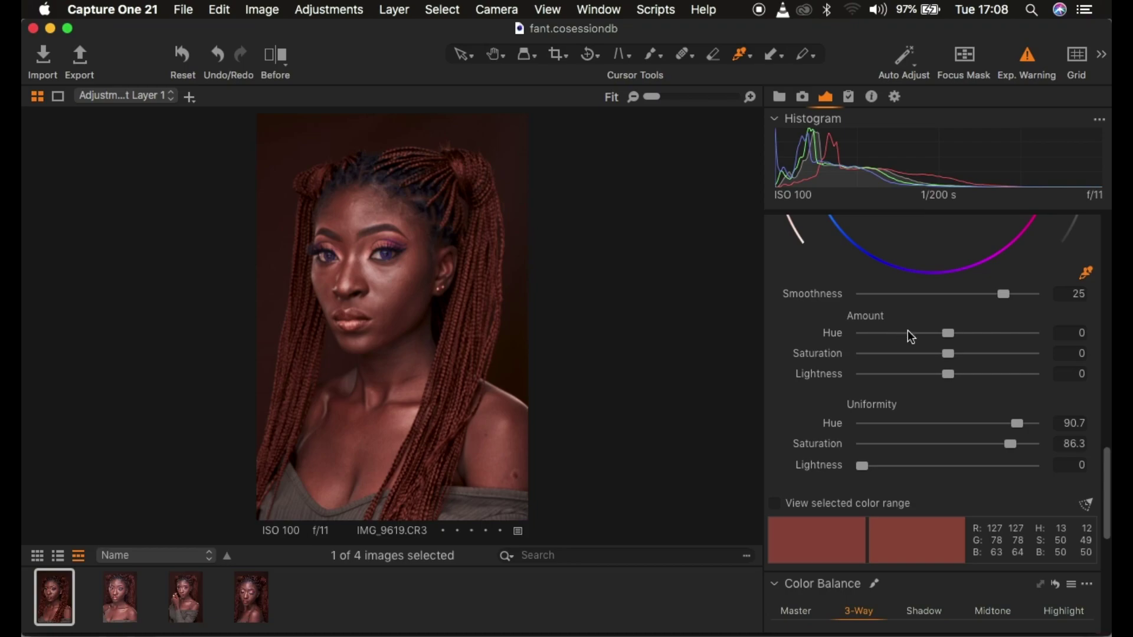
Try the Skin Tone Amount Hue at 5 and -5 and reset it to 0.
drag(954, 338, 1034, 333)
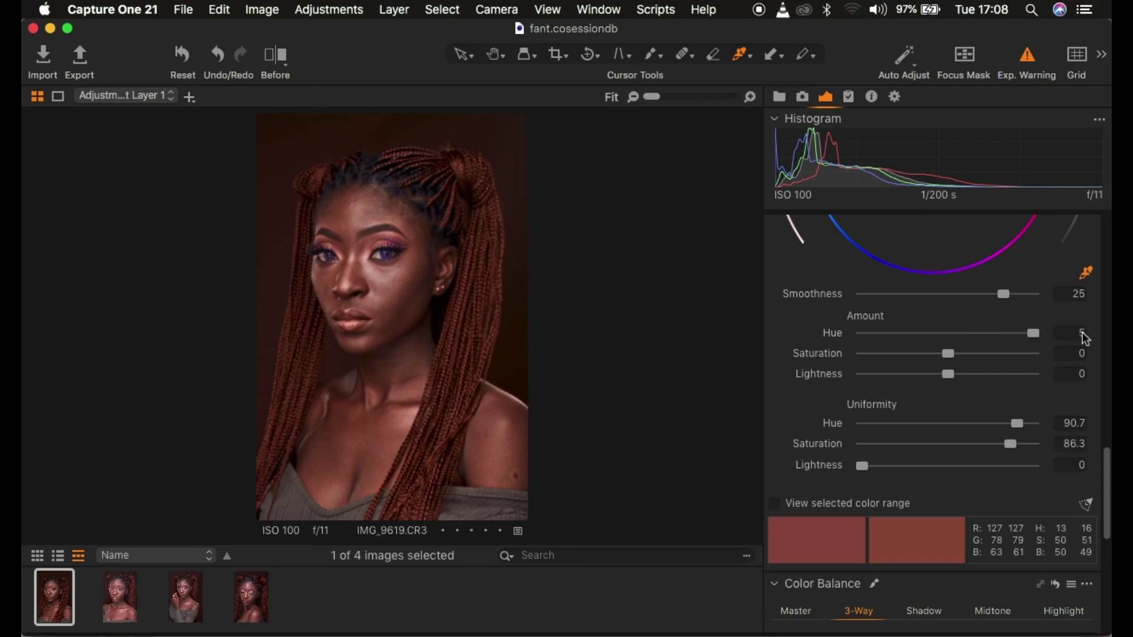
drag(1033, 333, 794, 353)
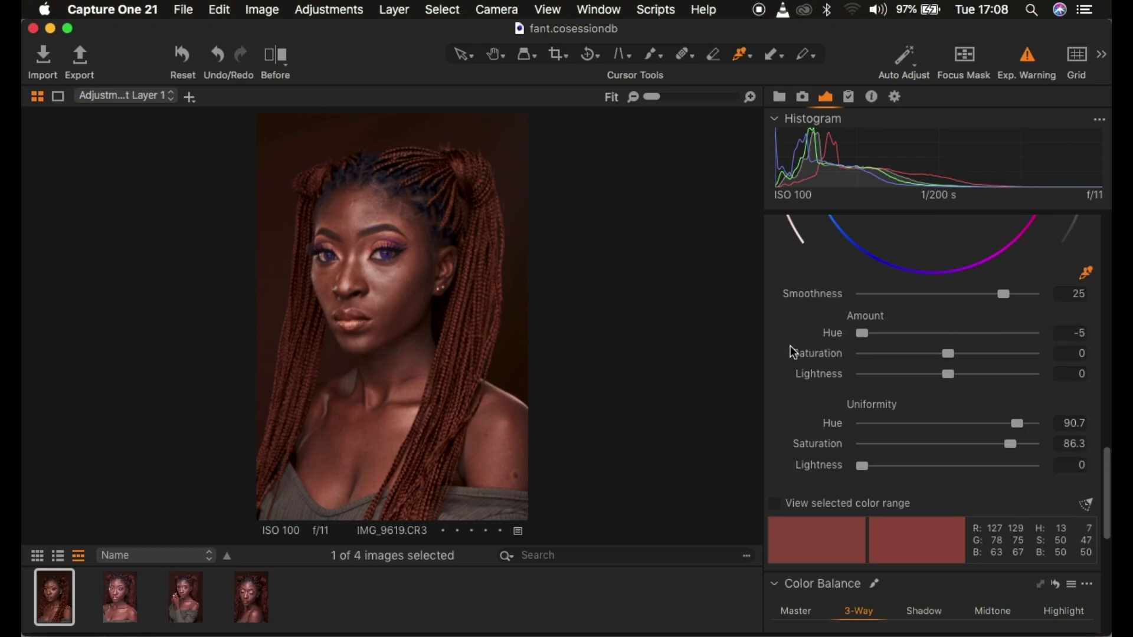
double_click(863, 334)
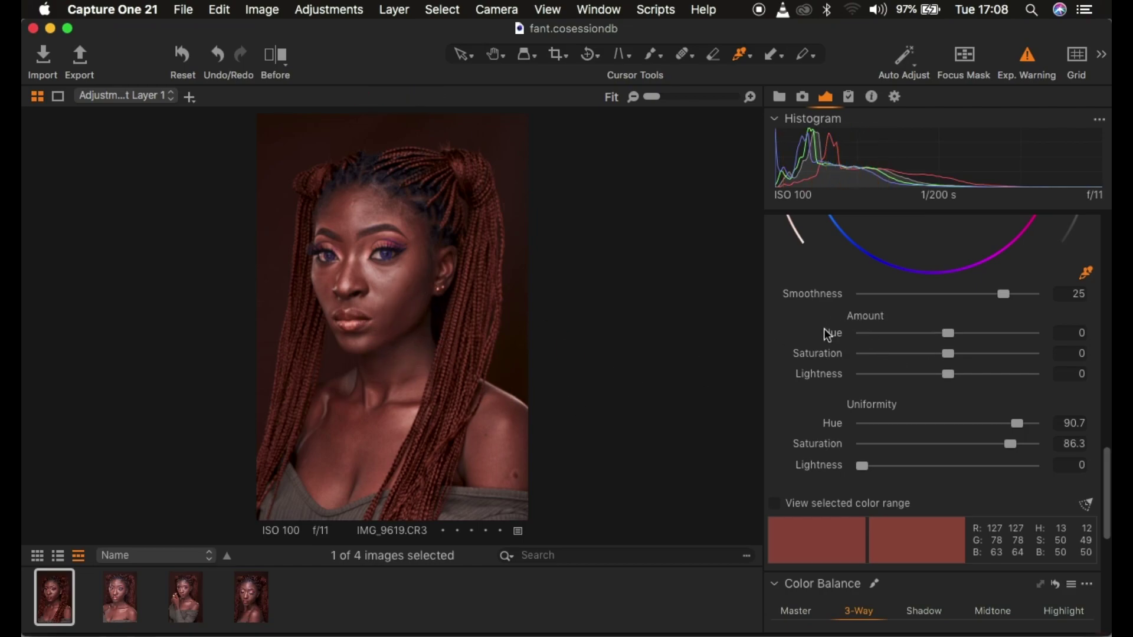
Set the Skin Tone Amount Hue to 0.8 and Saturation to 14.5.
click(950, 336)
drag(949, 334, 965, 343)
click(949, 355)
drag(949, 354, 990, 359)
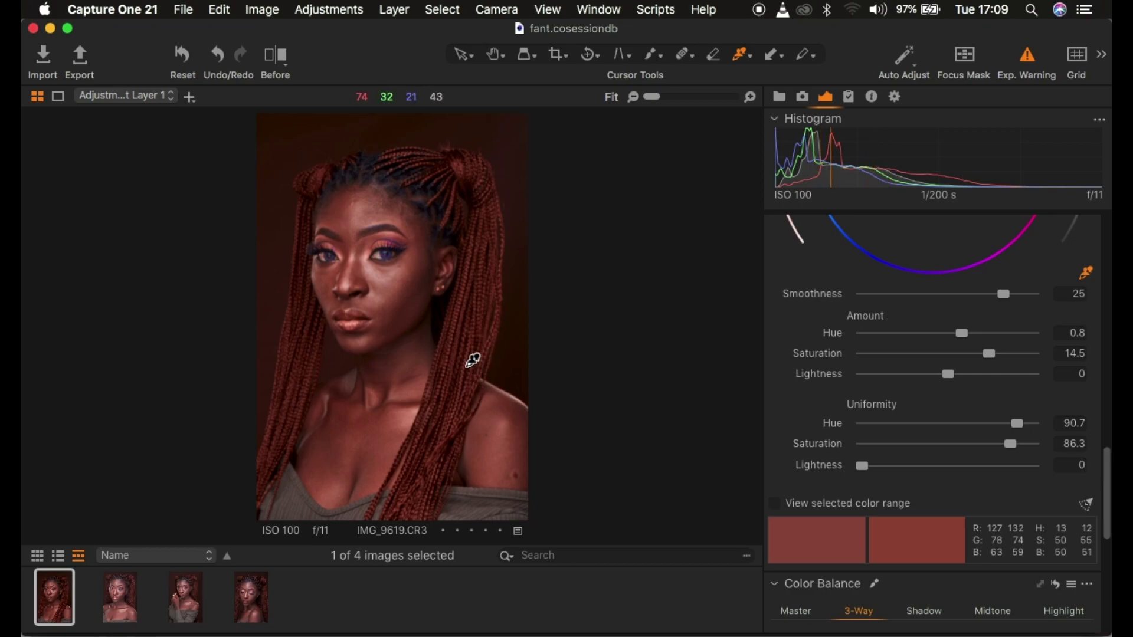
Tint the highlights slightly toward cyan-blue in Color Balance, keeping the tint's saturation low.
scroll(873, 419, down, 10)
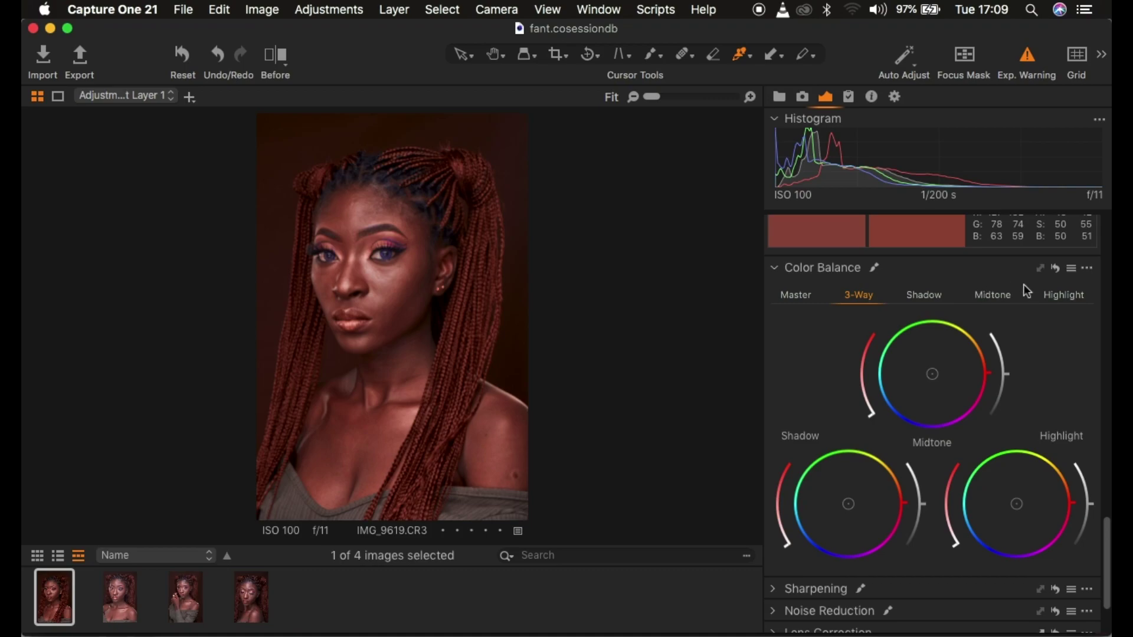
click(1064, 298)
drag(933, 441, 827, 447)
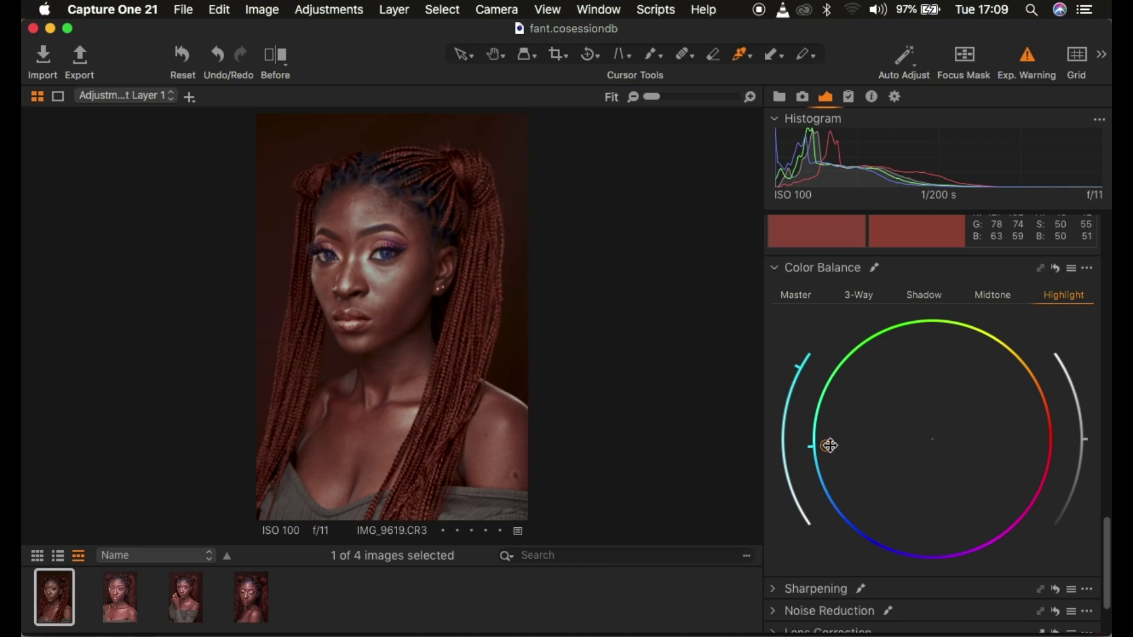
drag(837, 453, 924, 441)
mouse_move(800, 519)
mouse_down()
mouse_move(776, 468)
mouse_move(778, 374)
mouse_move(791, 513)
mouse_up()
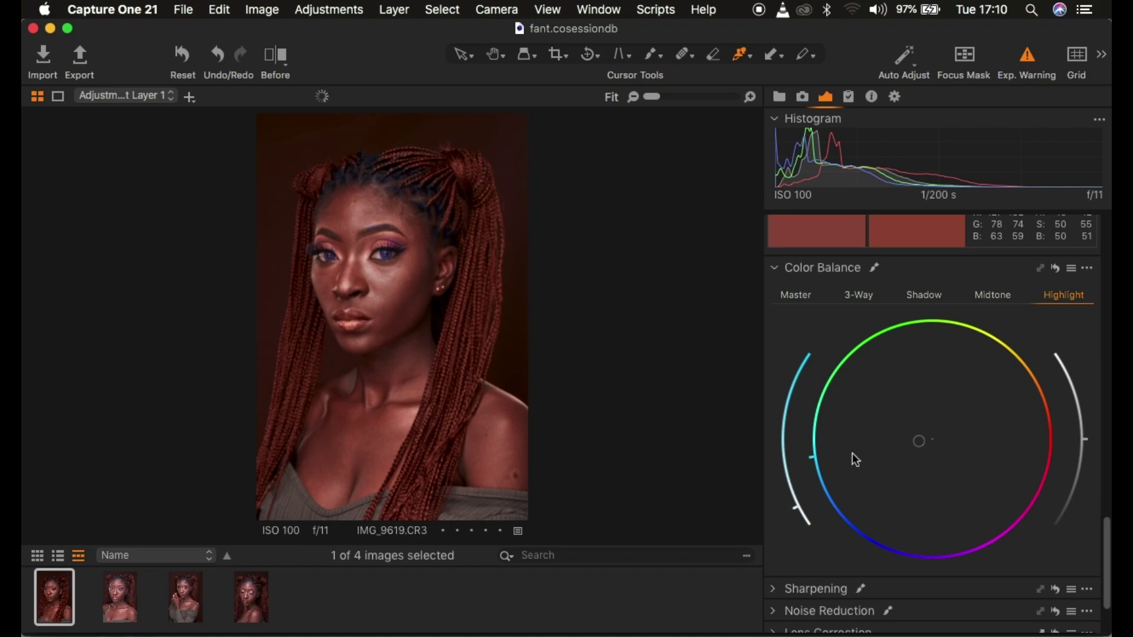
Tint the shadows toward blue in Color Balance and reduce the tint to a very low saturation.
click(923, 298)
drag(933, 441, 899, 483)
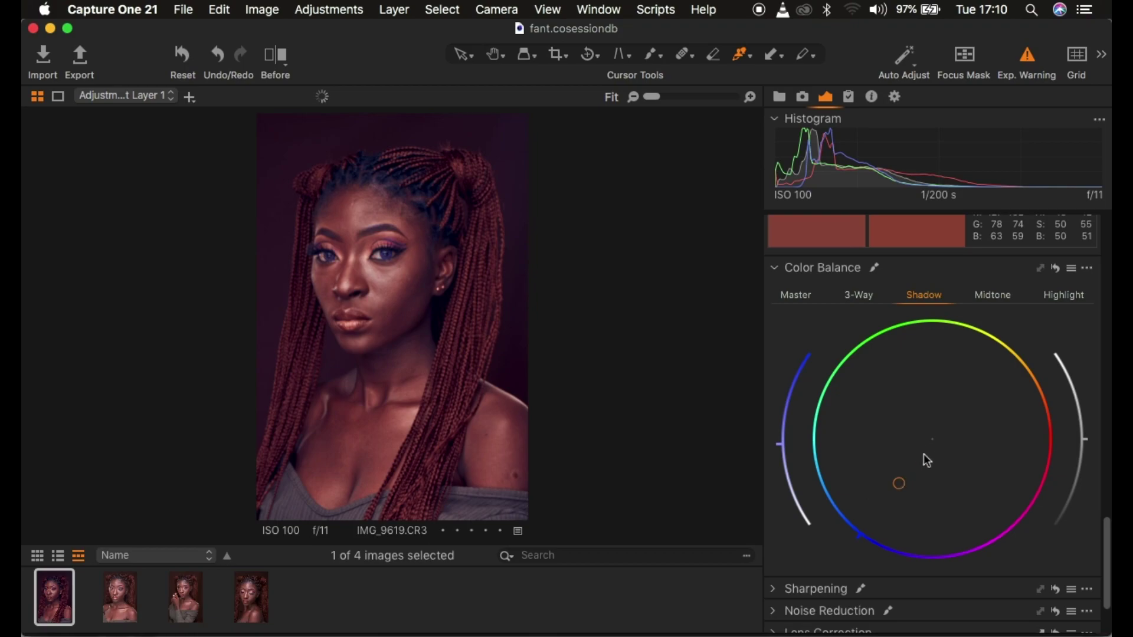
drag(781, 450, 796, 531)
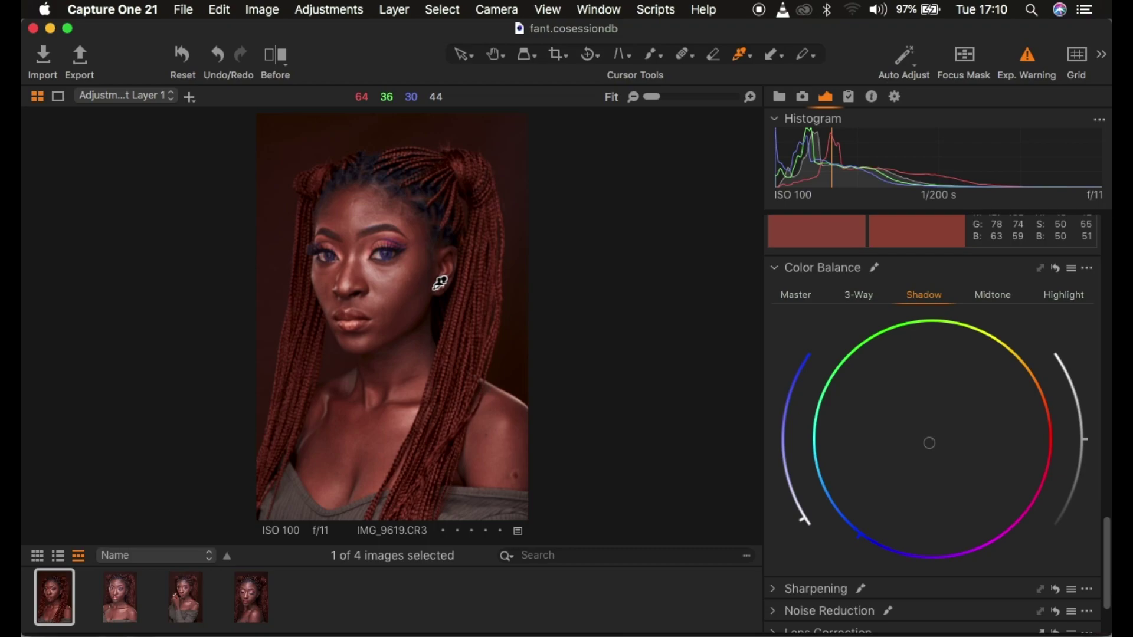
Compare the face up close before and after the grade with the split before/after view, leaving it off.
key(super+equal)
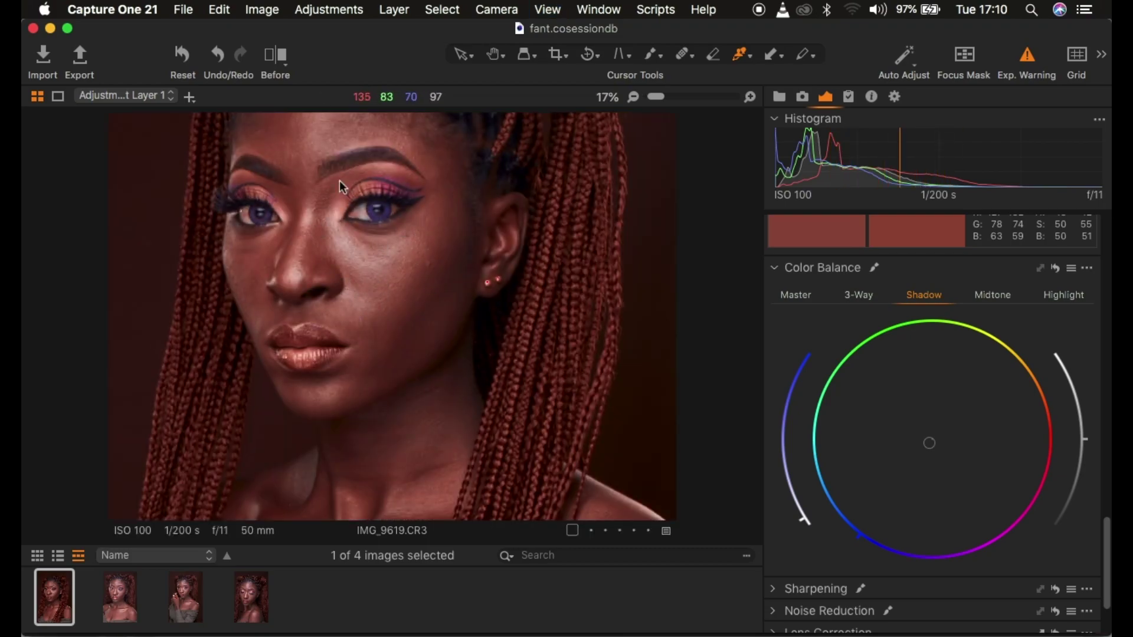
click(277, 57)
drag(396, 307, 103, 334)
click(272, 59)
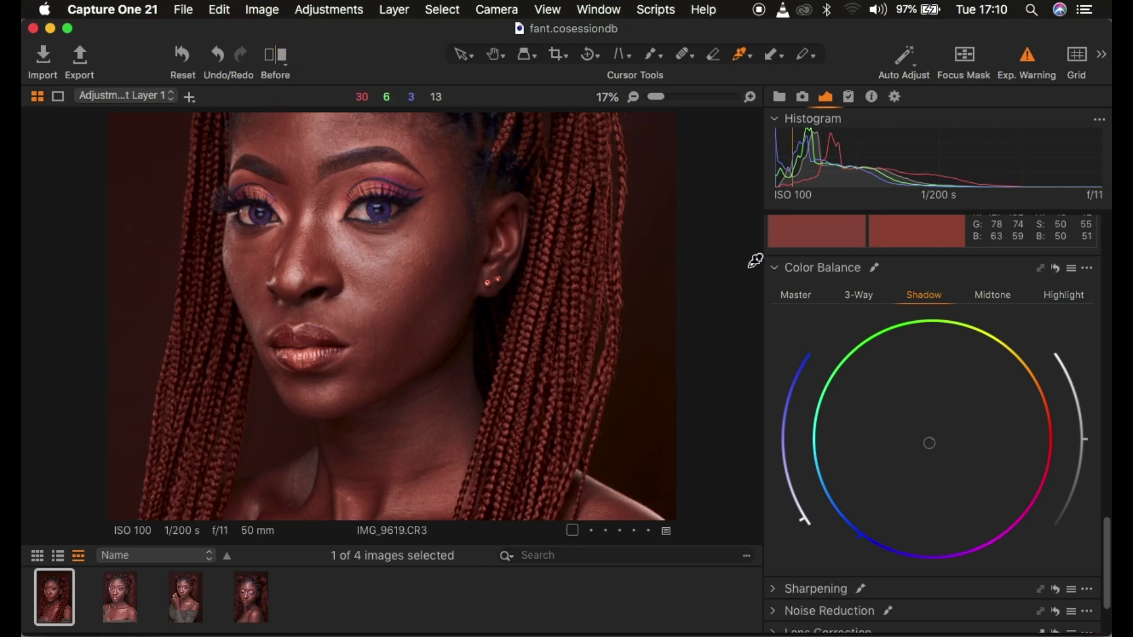
Clear the mask of Adjustment Layer 1.
scroll(978, 313, up, 15)
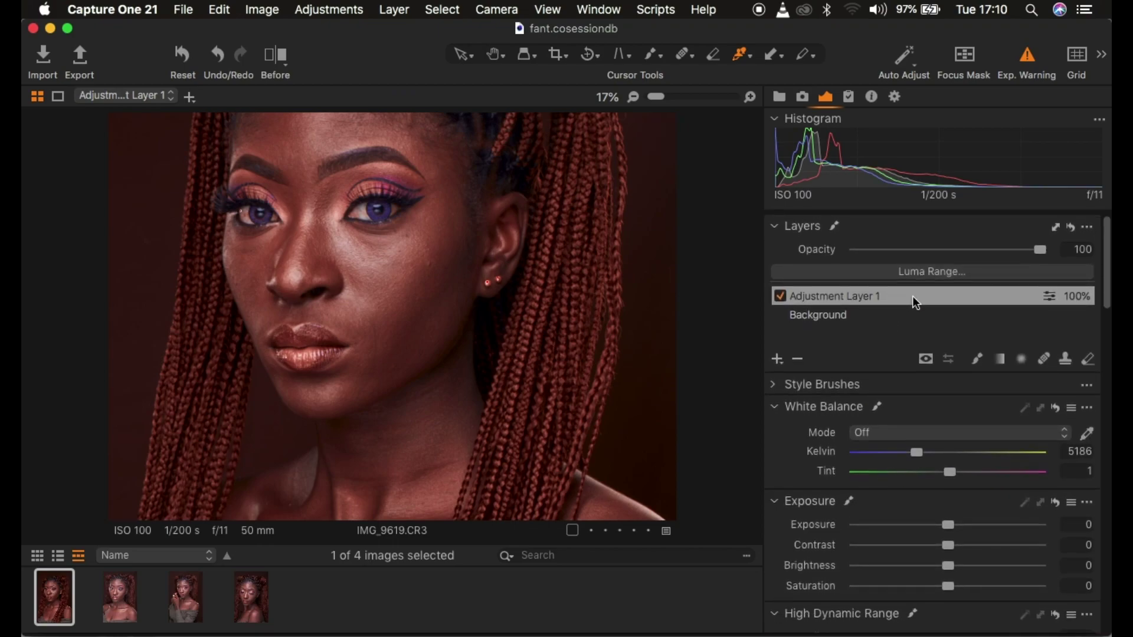
click(1090, 362)
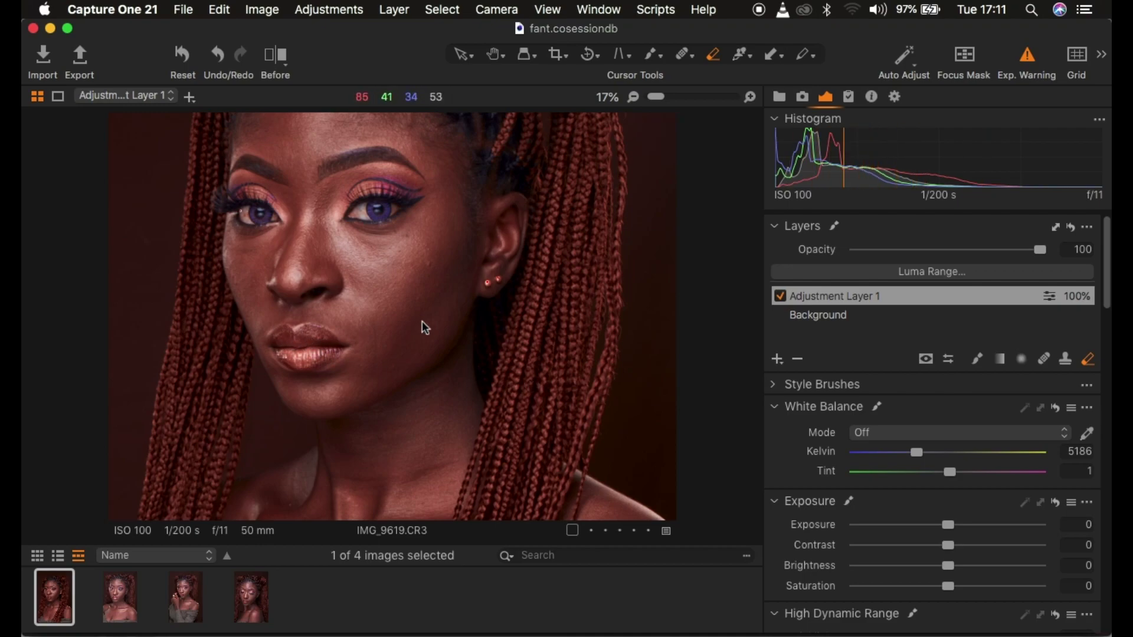
key(super+0)
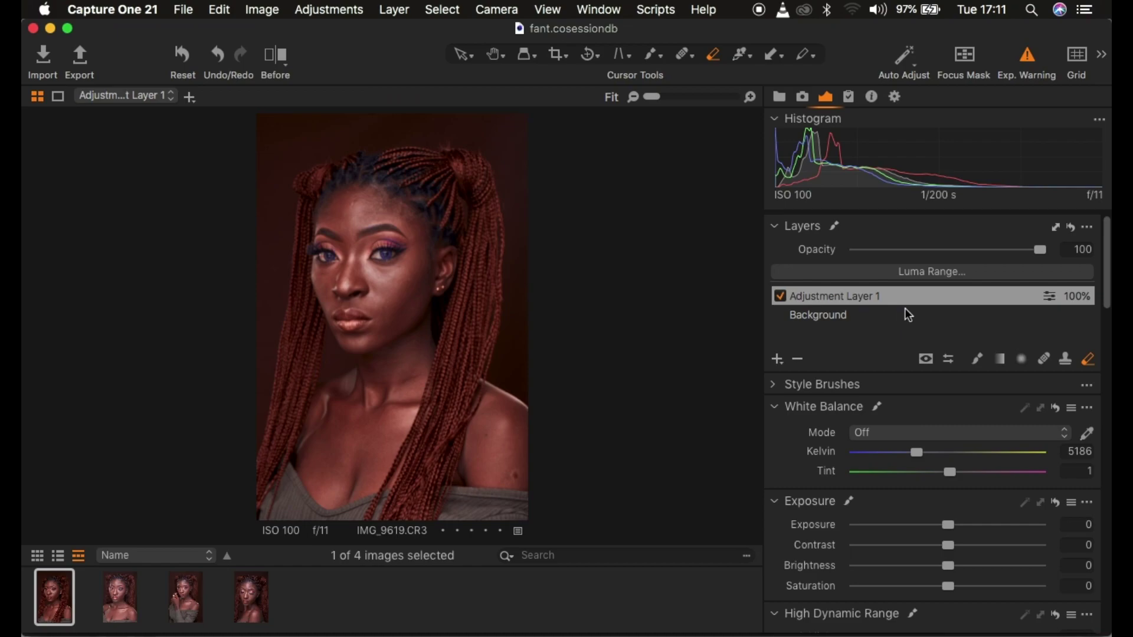
right_click(880, 301)
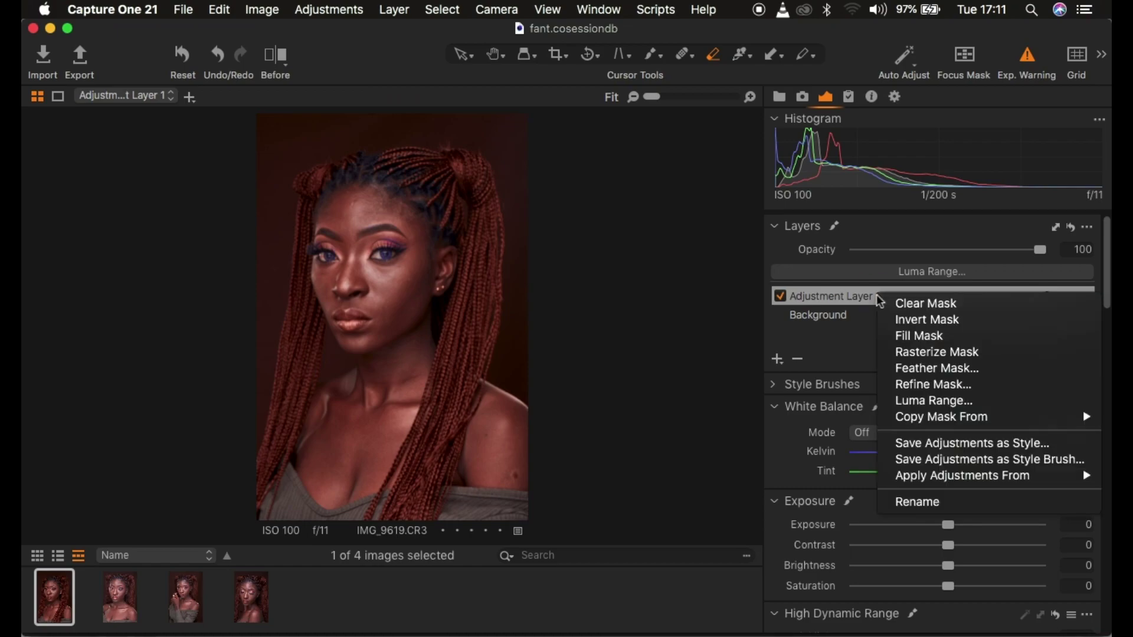
click(927, 304)
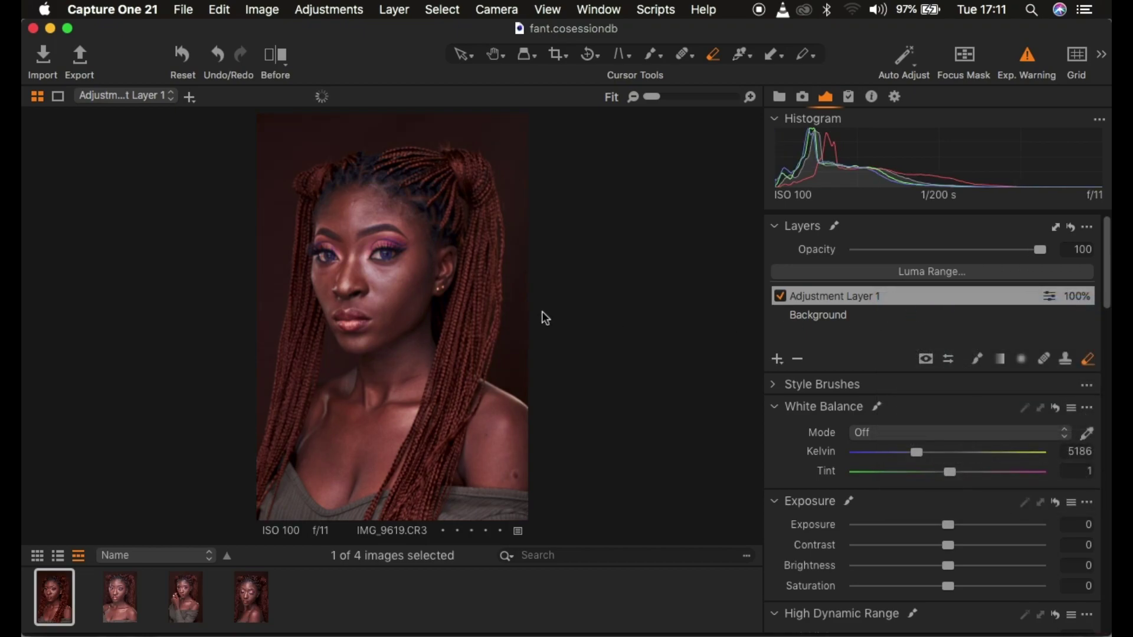
Brush a mask on Adjustment Layer 1 over the skin of the face, neck, chest and shoulder.
click(979, 360)
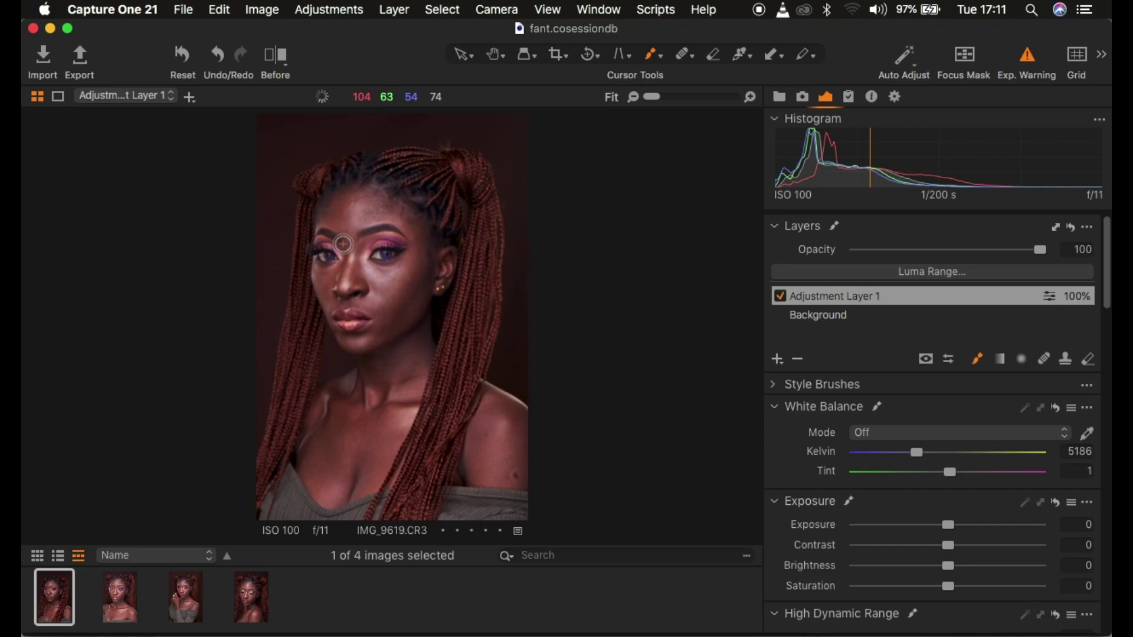
drag(347, 203, 349, 221)
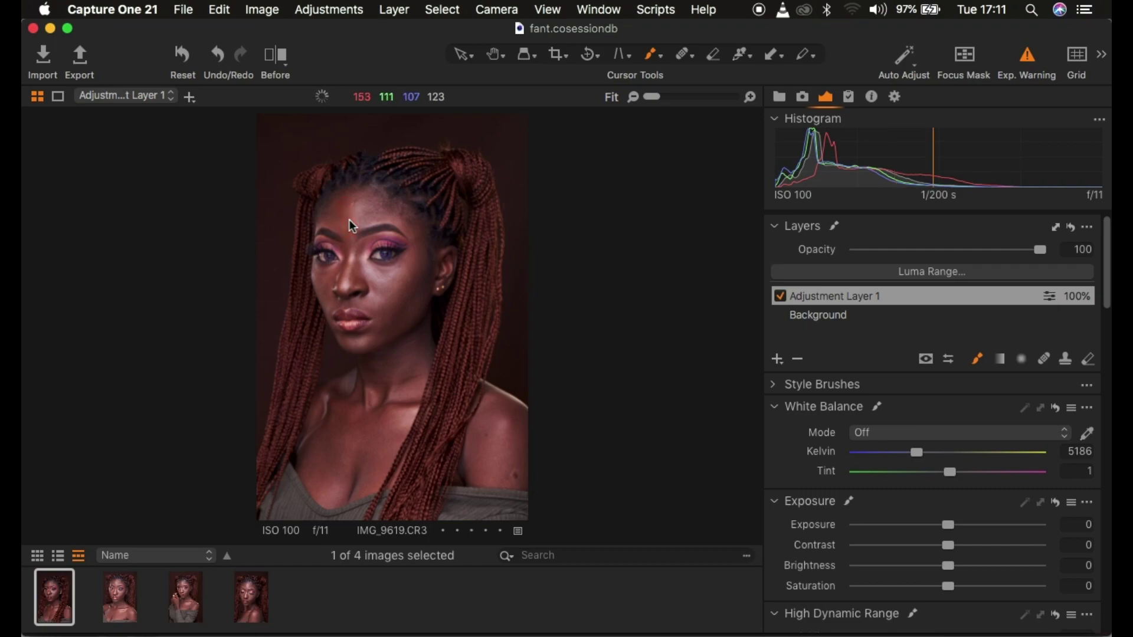
mouse_move(348, 208)
mouse_down()
mouse_move(386, 202)
mouse_move(355, 200)
mouse_move(358, 217)
mouse_move(397, 212)
mouse_move(422, 240)
mouse_move(418, 226)
mouse_move(423, 271)
mouse_move(437, 278)
mouse_move(407, 331)
mouse_move(409, 353)
mouse_move(418, 316)
mouse_move(403, 420)
mouse_move(393, 426)
mouse_move(409, 377)
mouse_move(369, 474)
mouse_move(346, 488)
mouse_move(319, 484)
mouse_move(318, 434)
mouse_move(354, 398)
mouse_move(326, 402)
mouse_move(376, 376)
mouse_move(373, 351)
mouse_move(334, 313)
mouse_move(324, 264)
mouse_move(340, 247)
mouse_move(326, 239)
mouse_move(323, 267)
mouse_move(344, 239)
mouse_move(397, 243)
mouse_move(384, 336)
mouse_move(400, 336)
mouse_move(397, 387)
mouse_move(339, 475)
mouse_move(326, 434)
mouse_move(344, 451)
mouse_move(347, 489)
mouse_move(367, 483)
mouse_move(379, 450)
mouse_move(309, 449)
mouse_move(321, 480)
mouse_move(370, 412)
mouse_move(354, 309)
mouse_move(329, 261)
mouse_move(374, 193)
mouse_move(430, 235)
mouse_move(436, 276)
mouse_up()
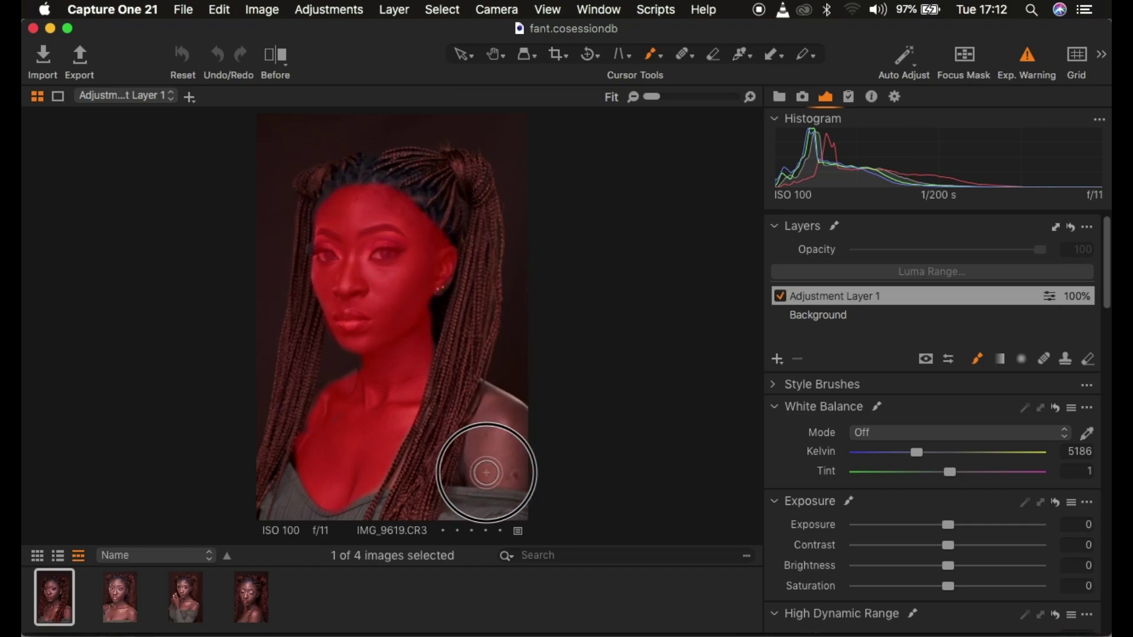
mouse_move(491, 406)
mouse_down()
mouse_move(514, 437)
mouse_move(499, 442)
mouse_move(496, 427)
mouse_move(483, 444)
mouse_move(482, 425)
mouse_move(469, 474)
mouse_move(520, 474)
mouse_move(500, 472)
mouse_move(523, 451)
mouse_move(502, 410)
mouse_move(487, 423)
mouse_move(484, 401)
mouse_move(519, 422)
mouse_move(494, 402)
mouse_move(515, 418)
mouse_move(520, 449)
mouse_move(469, 474)
mouse_move(505, 471)
mouse_move(521, 460)
mouse_move(496, 414)
mouse_move(386, 434)
mouse_move(384, 456)
mouse_move(324, 435)
mouse_up()
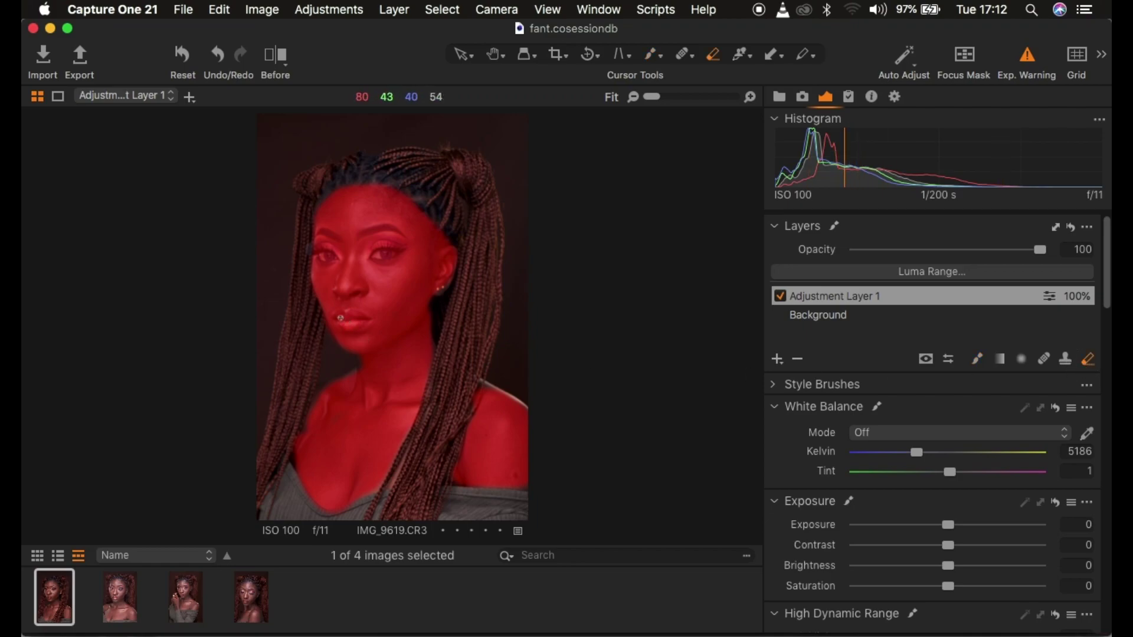
Erase the layer mask from the lips and hide the mask overlay.
scroll(341, 317, up, 3)
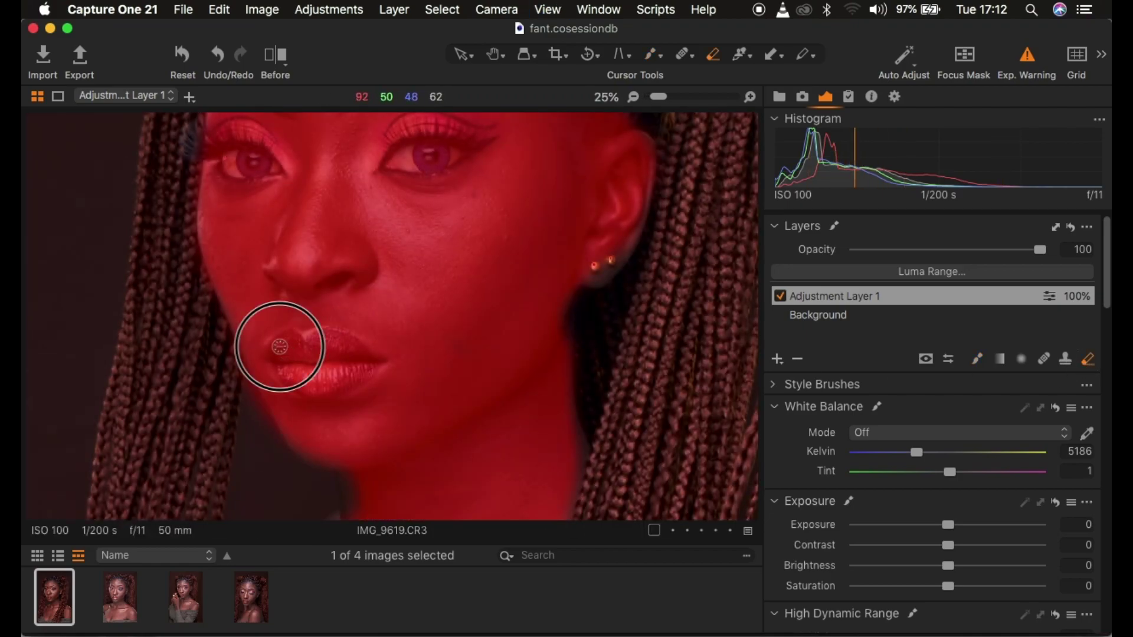
mouse_move(280, 369)
mouse_down()
mouse_move(337, 383)
mouse_move(367, 363)
mouse_move(343, 378)
mouse_move(301, 368)
mouse_move(280, 347)
mouse_move(337, 334)
mouse_move(363, 359)
mouse_move(338, 348)
mouse_move(323, 361)
mouse_move(282, 354)
mouse_move(284, 370)
mouse_move(269, 361)
mouse_move(310, 391)
mouse_move(365, 359)
mouse_move(363, 378)
mouse_move(304, 387)
mouse_up()
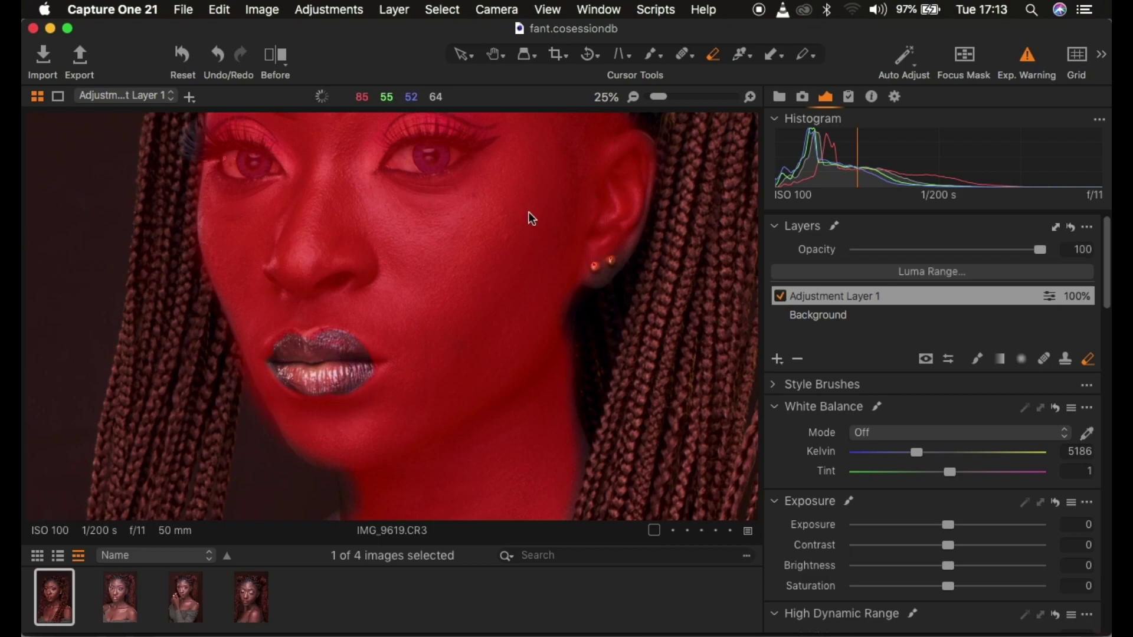
key(m)
key(super+0)
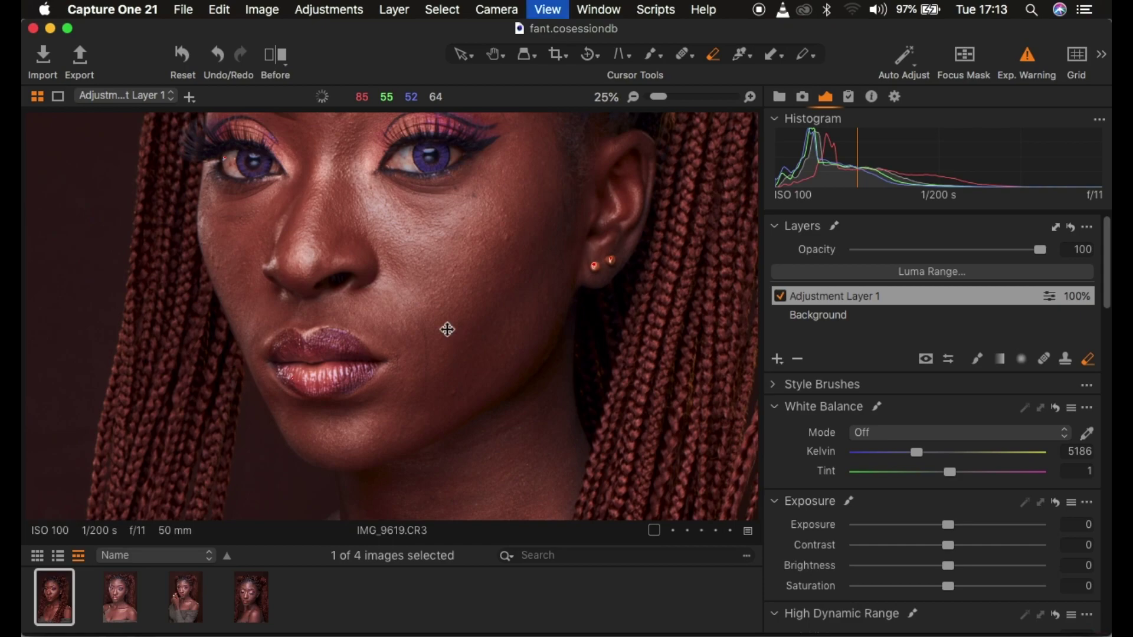
key(m)
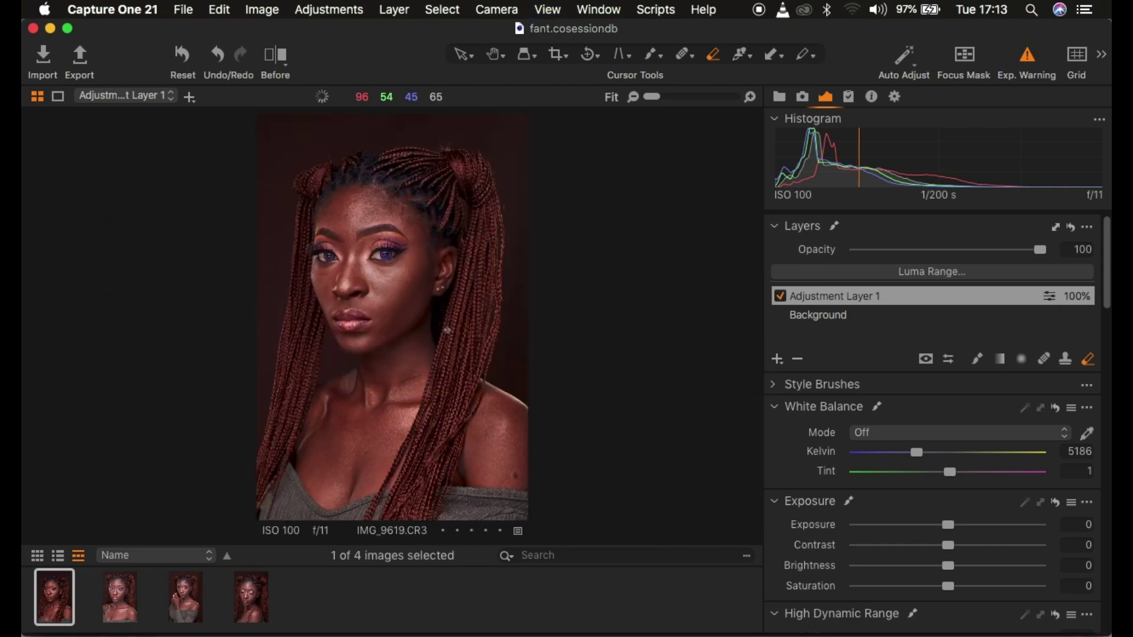
Compare the masked grade with the original across the whole portrait using the split before/after view.
key(super+equal)
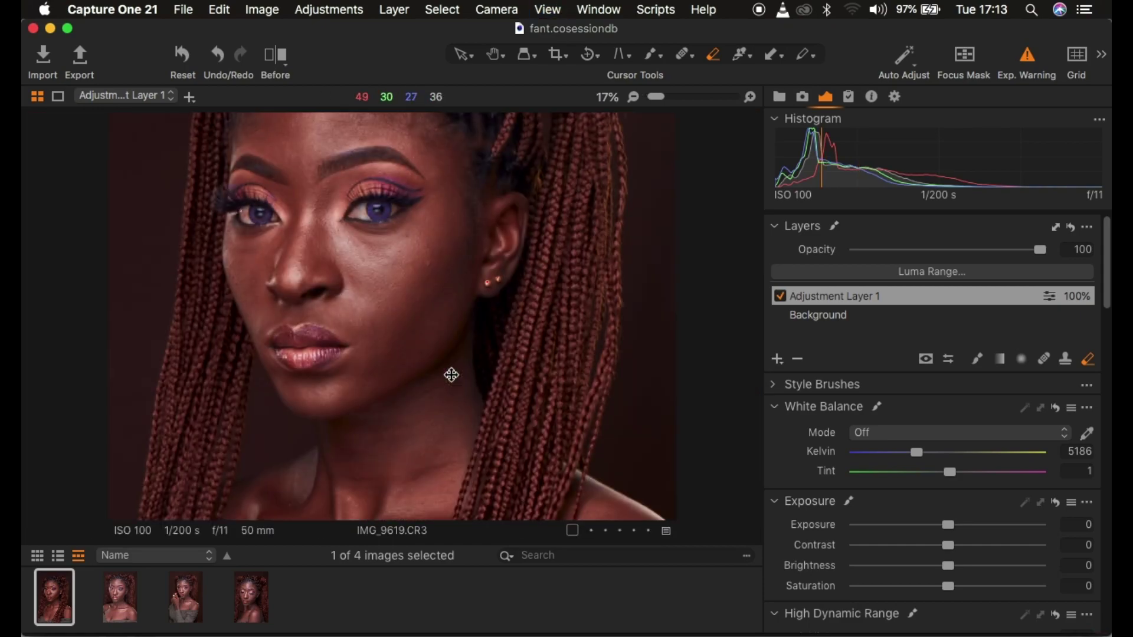
key(super+0)
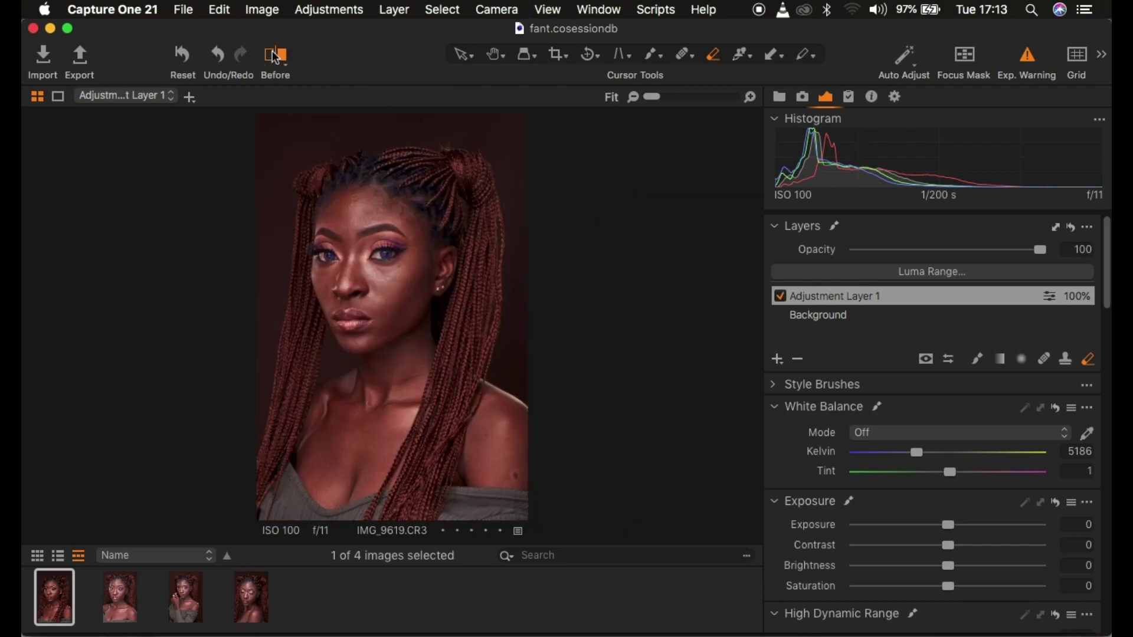
key(y)
mouse_move(393, 316)
mouse_down()
mouse_move(572, 318)
mouse_move(207, 334)
mouse_move(412, 319)
mouse_up()
drag(510, 338, 179, 348)
Inspect the Edit With settings for Adobe Photoshop 2020 and cancel without sending the portrait.
click(262, 10)
mouse_move(342, 183)
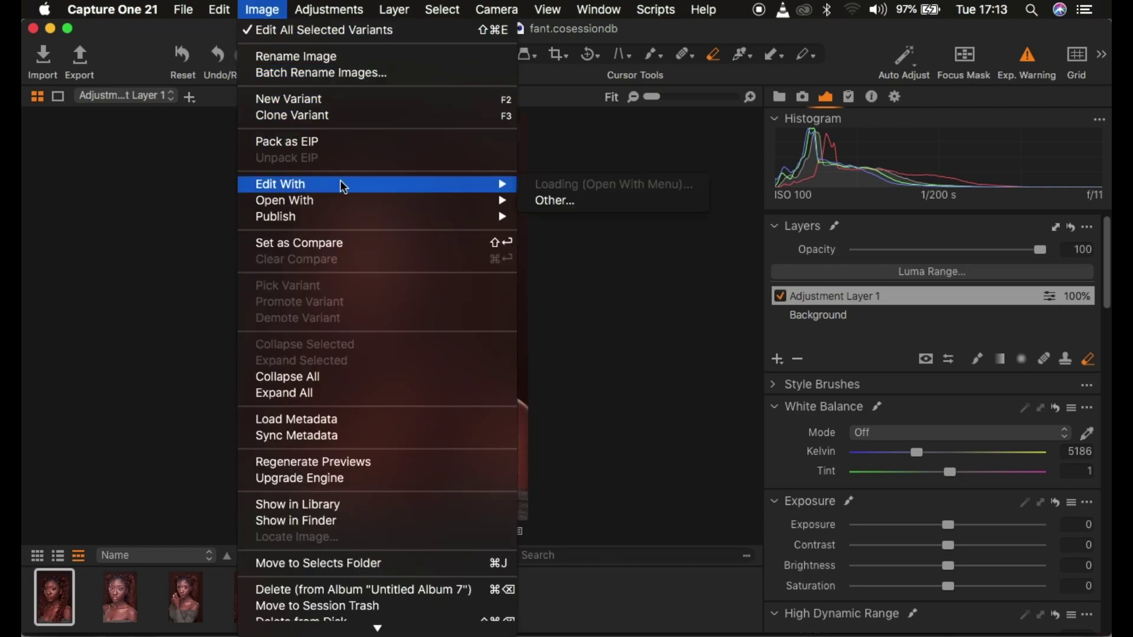
click(649, 180)
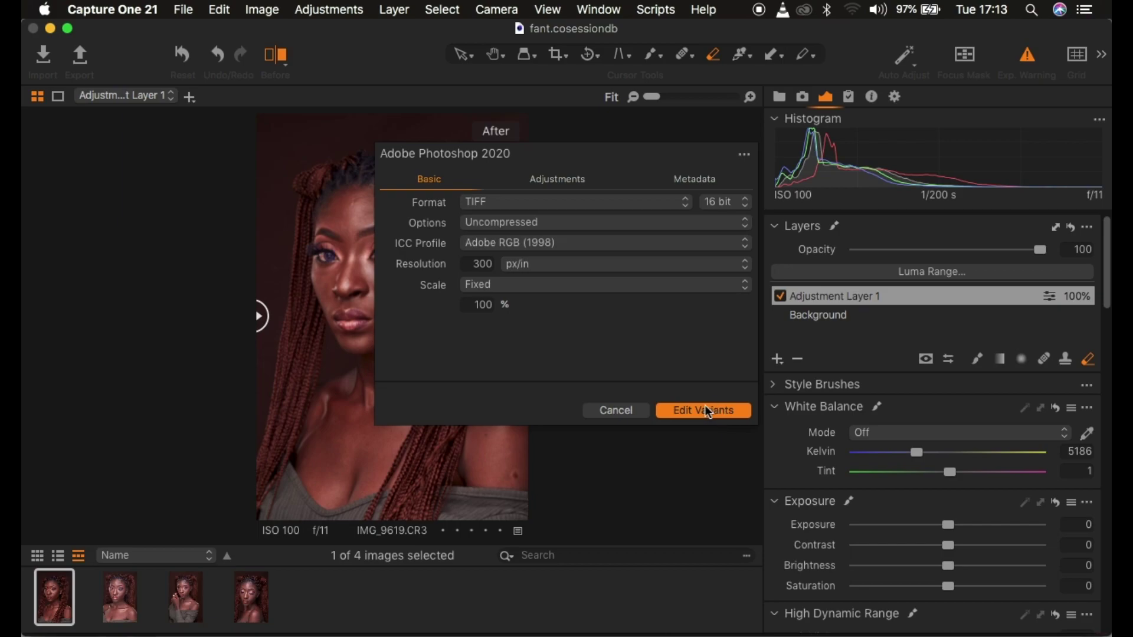
click(628, 411)
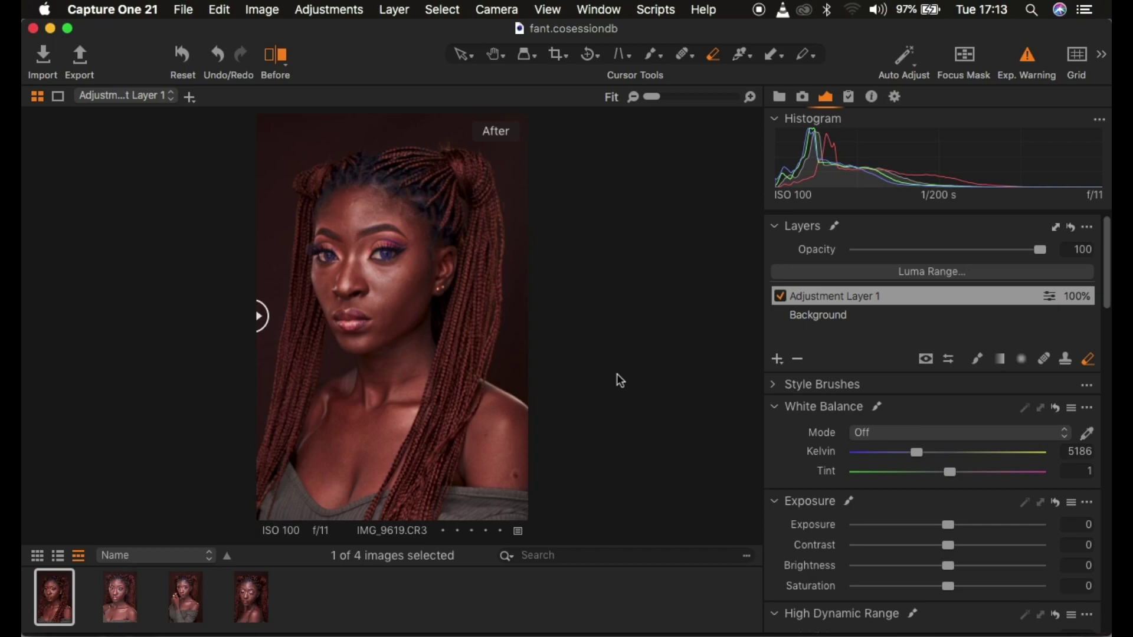